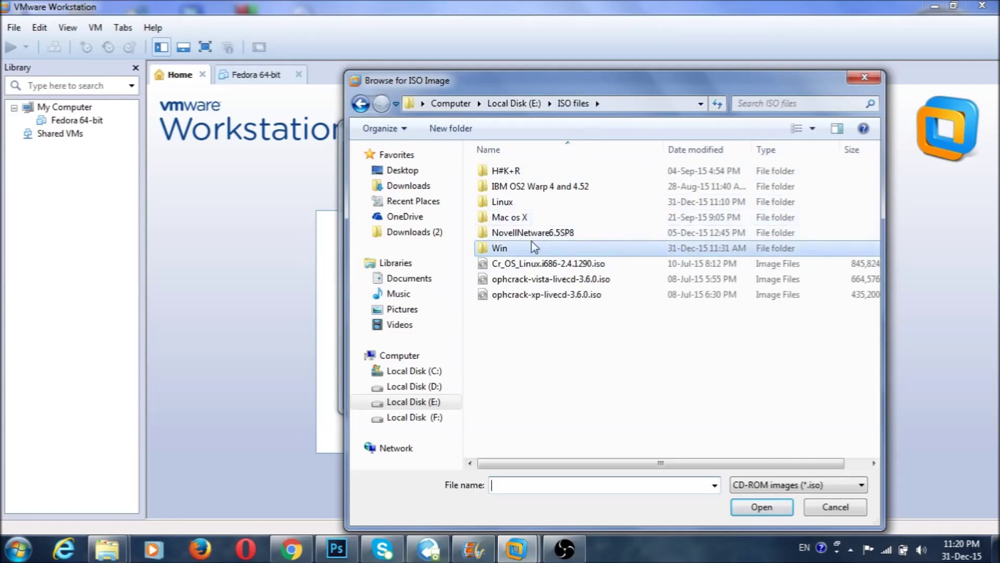
- Use debian-live-8.2.0-i386-cinnamon-desktop.iso from the Linux folder as the installer disc image and continue the wizard
double_click(523, 202)
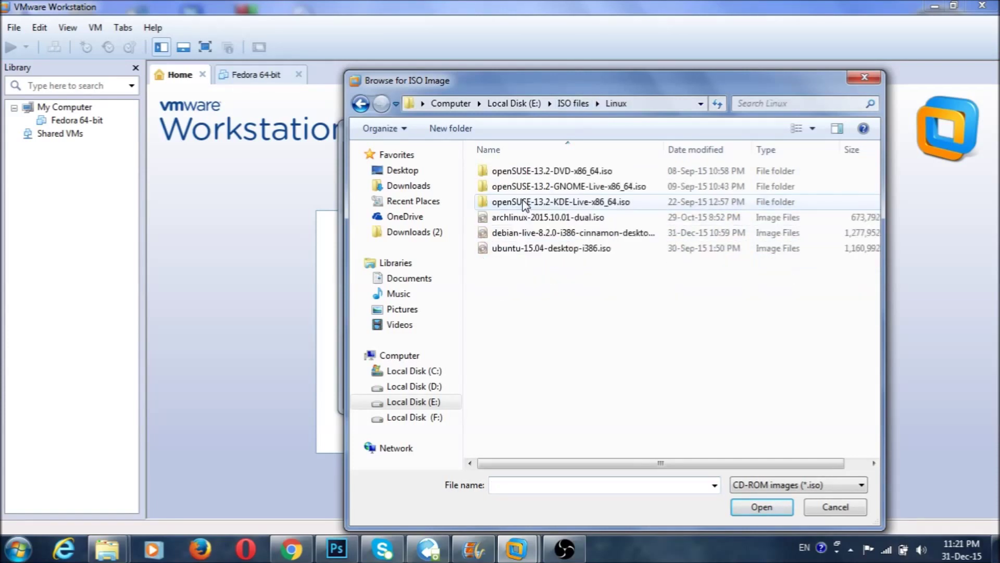
click(597, 235)
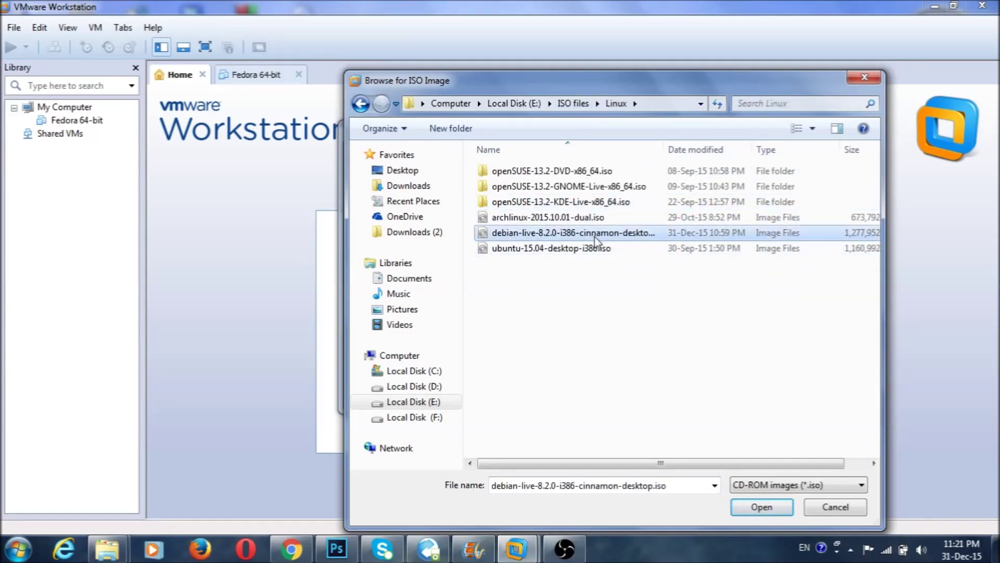
click(762, 507)
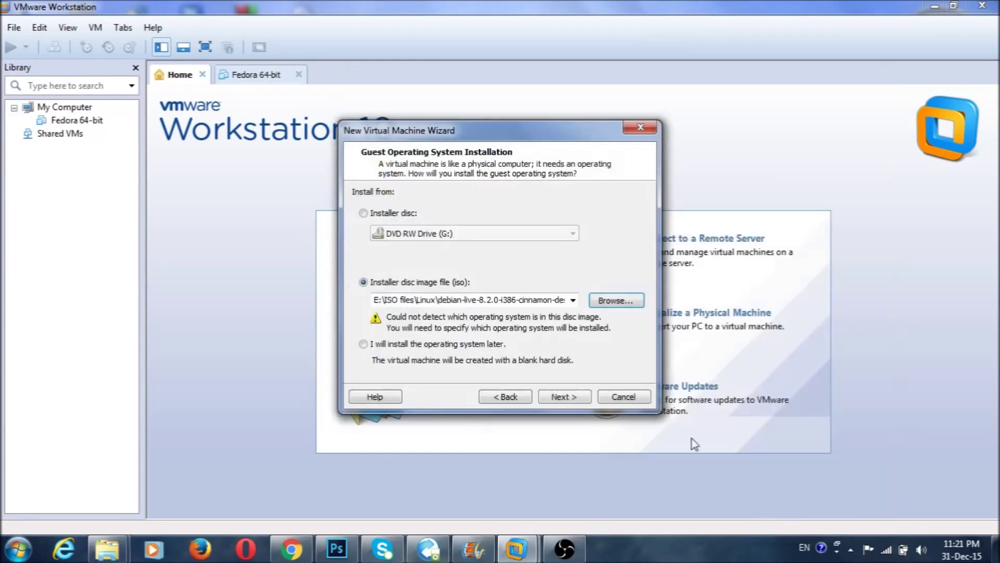
click(565, 398)
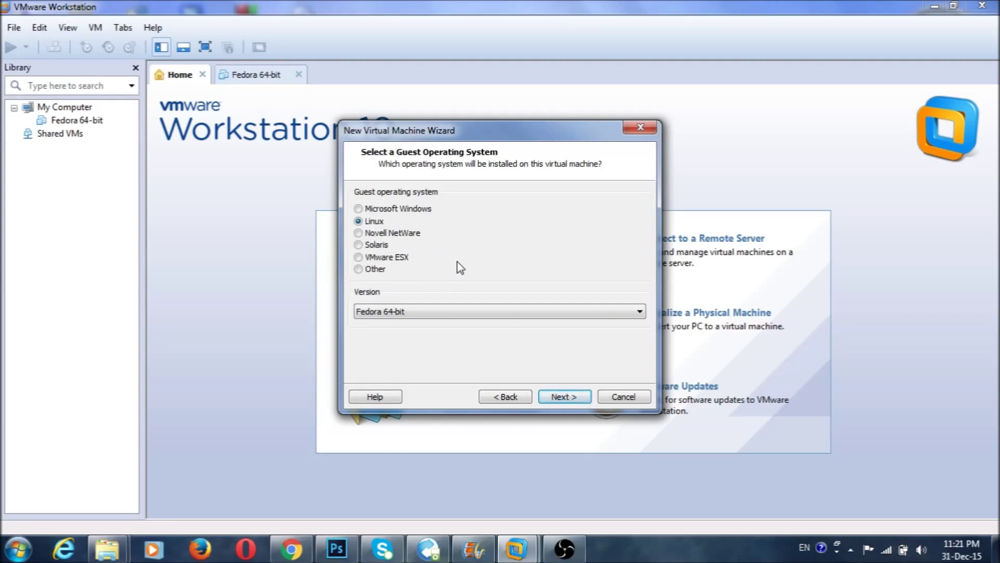
- Set the Linux guest operating system version to Other Linux 3.x kernel and continue
click(641, 315)
scroll(637, 227, down, 1)
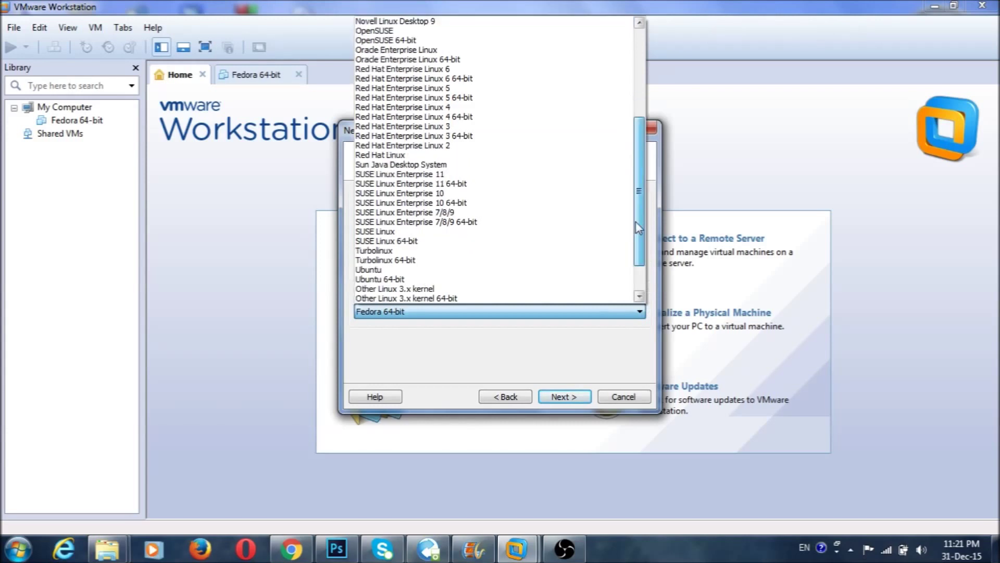
scroll(638, 228, down, 2)
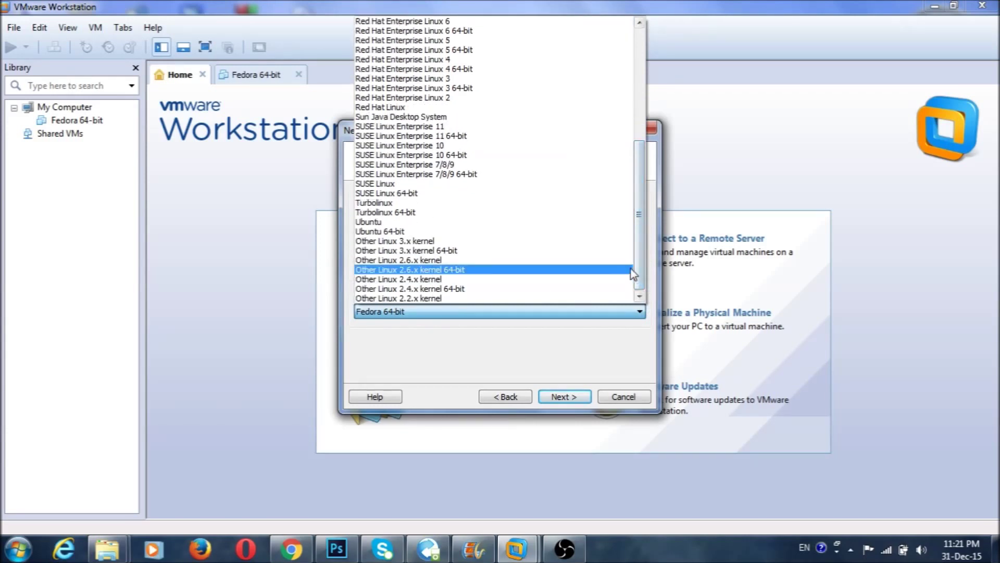
click(442, 241)
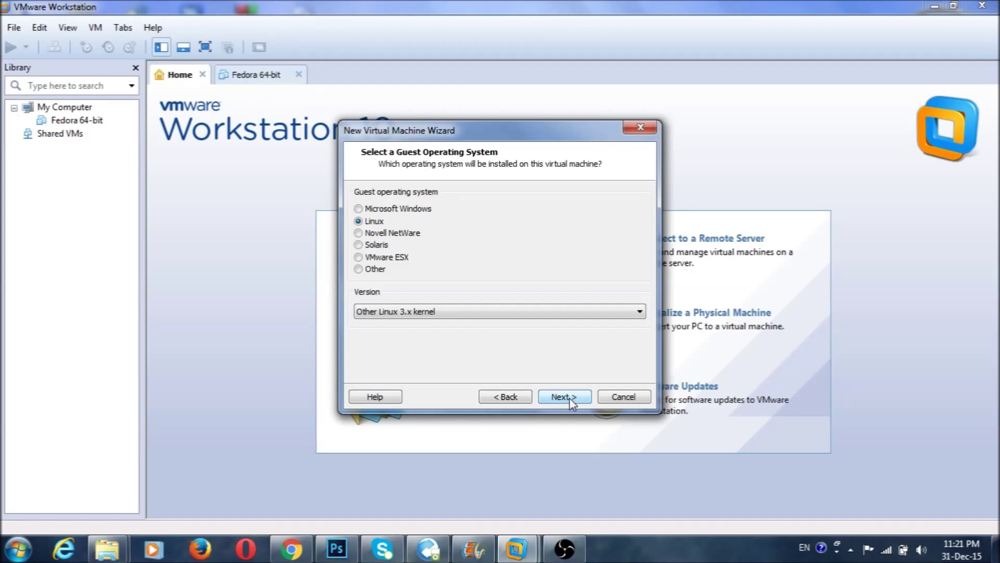
click(570, 398)
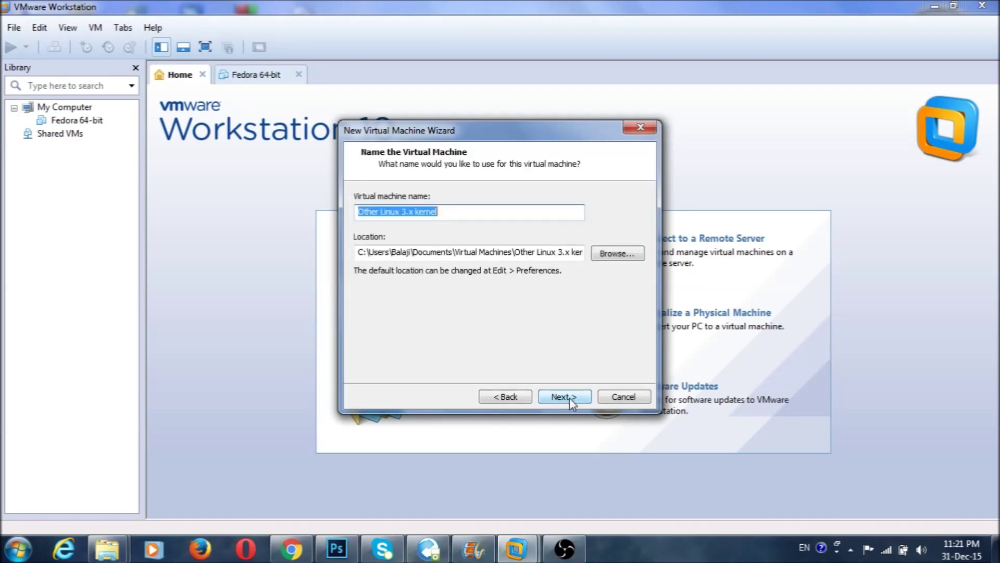
- Name the virtual machine "Debian 8.2" and continue to the disk settings
click(460, 211)
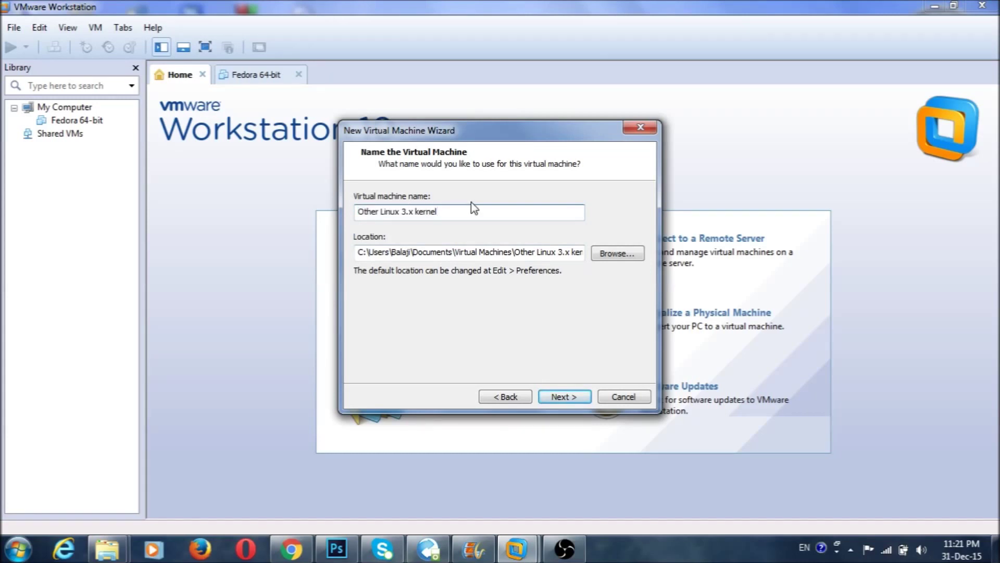
key(BackSpace)
key(BackSpace)
key(BackSpace)
key(BackSpace)
key(BackSpace)
key(BackSpace)
key(BackSpace)
key(BackSpace)
key(BackSpace)
key(BackSpace)
key(BackSpace)
key(BackSpace)
key(BackSpace)
key(BackSpace)
key(BackSpace)
key(BackSpace)
key(BackSpace)
key(BackSpace)
key(BackSpace)
key(BackSpace)
text(de)
key(BackSpace)
key(BackSpace)
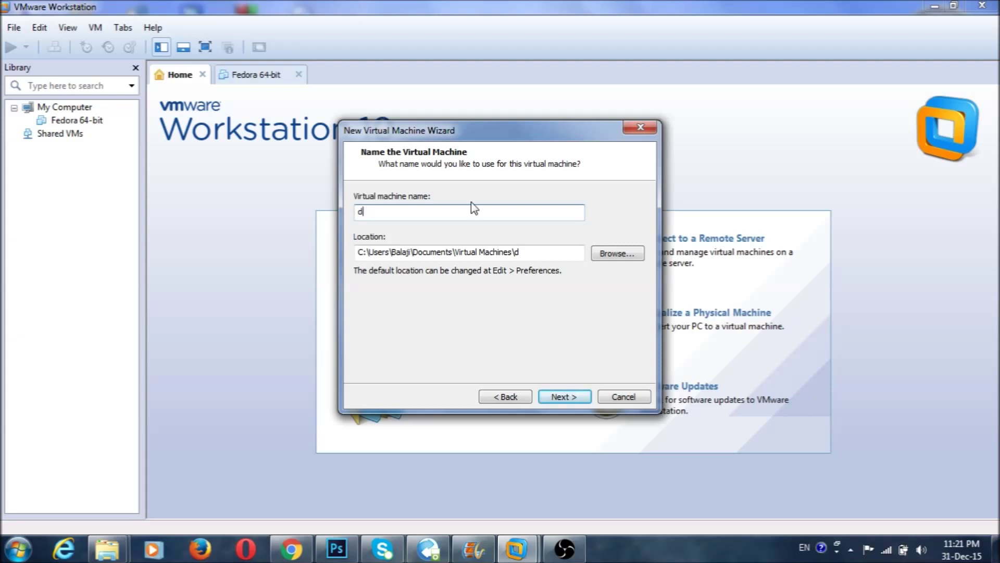
text(Debian 8.2)
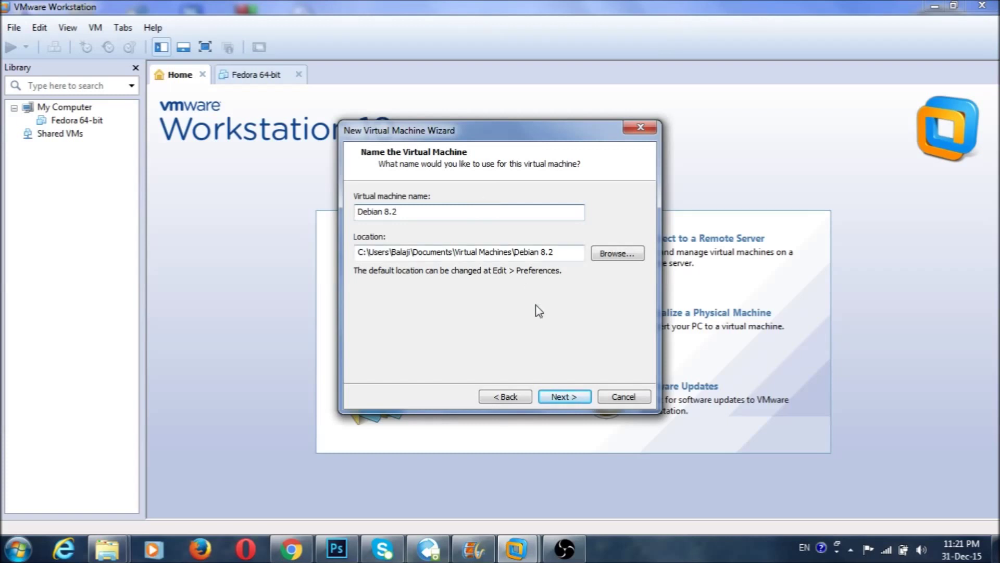
click(562, 399)
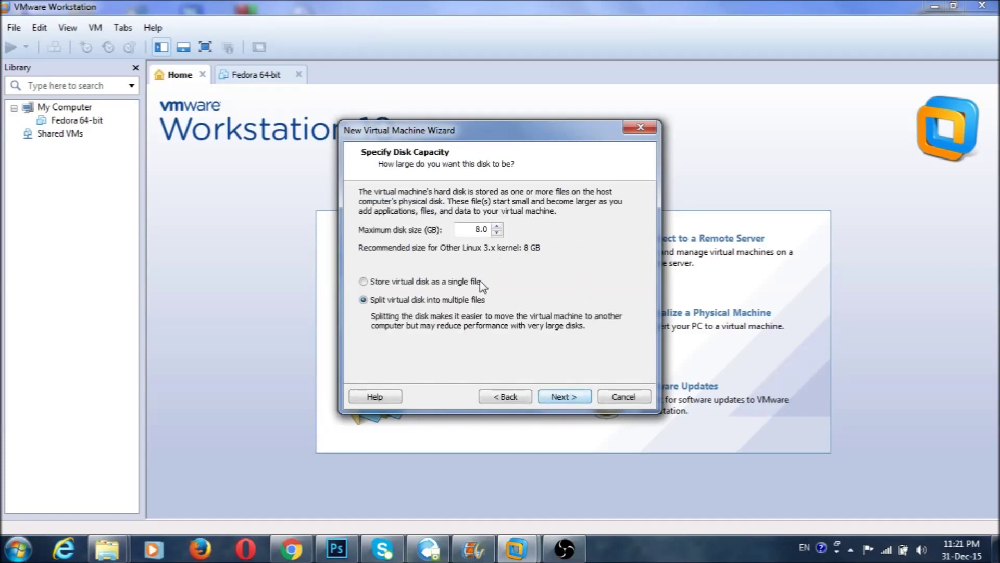
- Set the maximum disk size to 21 GB, keep the disk split into multiple files, and continue
drag(481, 230, 475, 230)
key(BackSpace)
text(21)
click(561, 396)
- Customize the hardware with 956 MB of memory and review the processor, CD/DVD, network, USB and sound card settings
click(401, 340)
drag(558, 284, 559, 258)
click(300, 135)
click(305, 146)
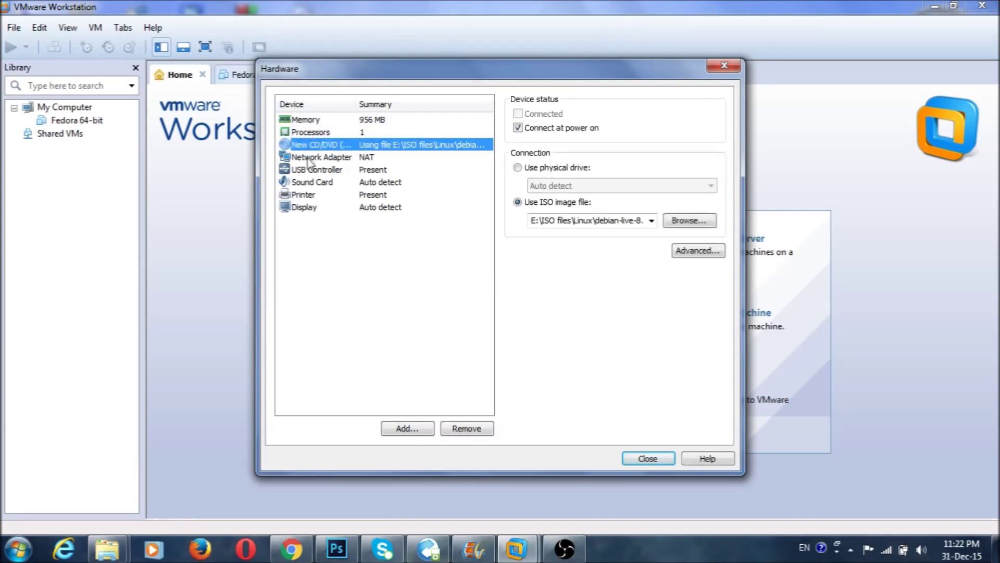
click(312, 159)
click(313, 170)
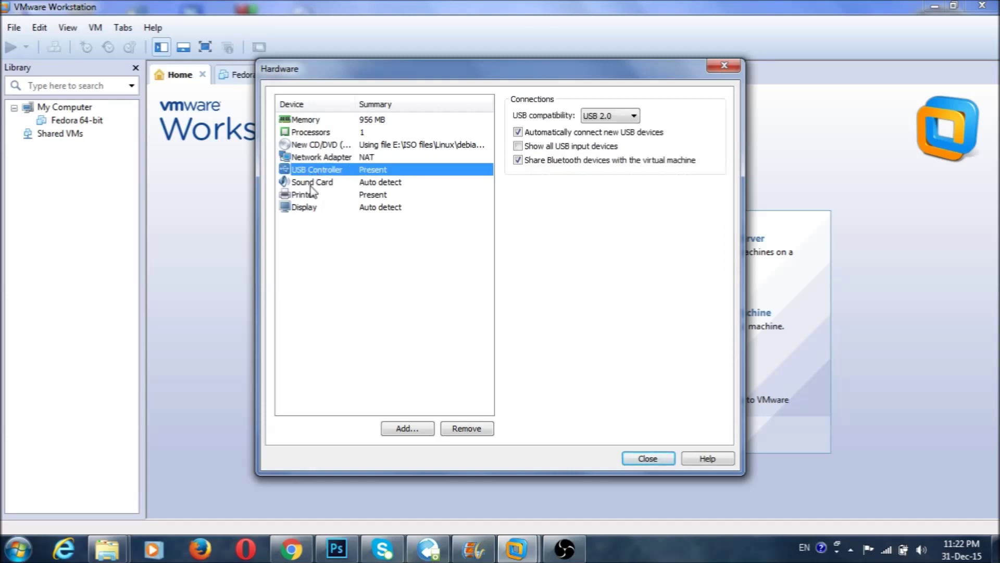
click(311, 185)
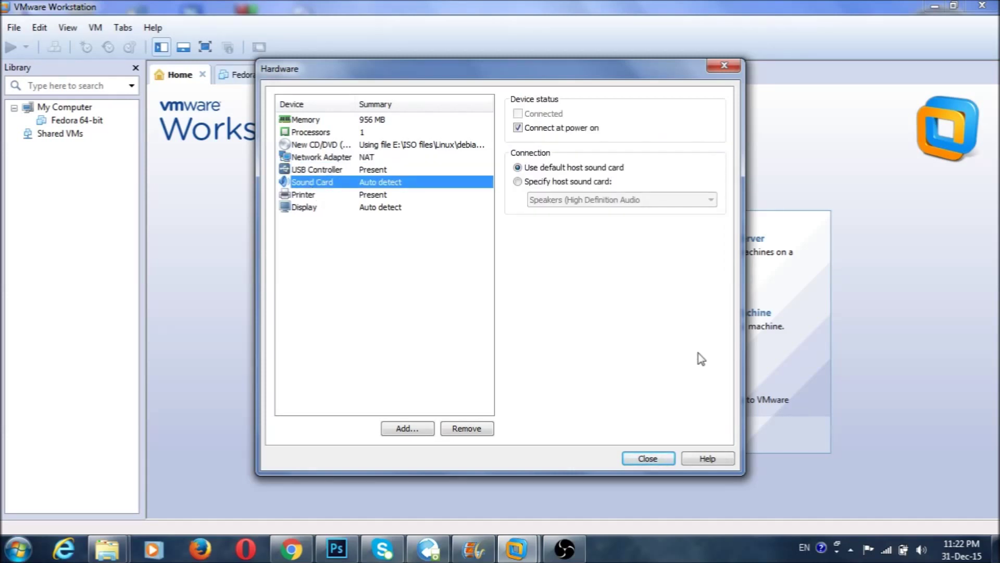
click(659, 461)
- Finish creating the Debian 8.2 virtual machine and power it on in full screen
click(564, 396)
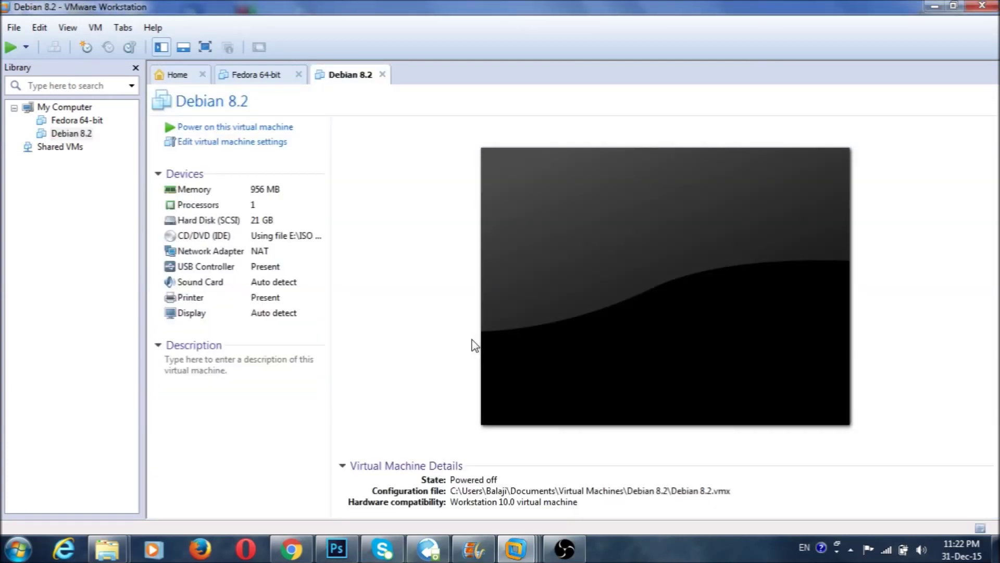
click(219, 130)
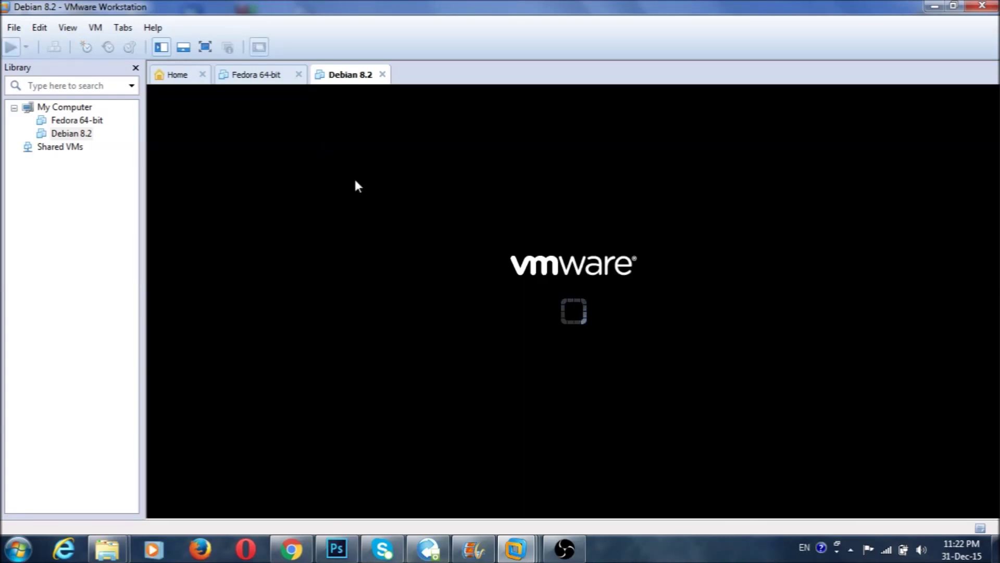
click(204, 47)
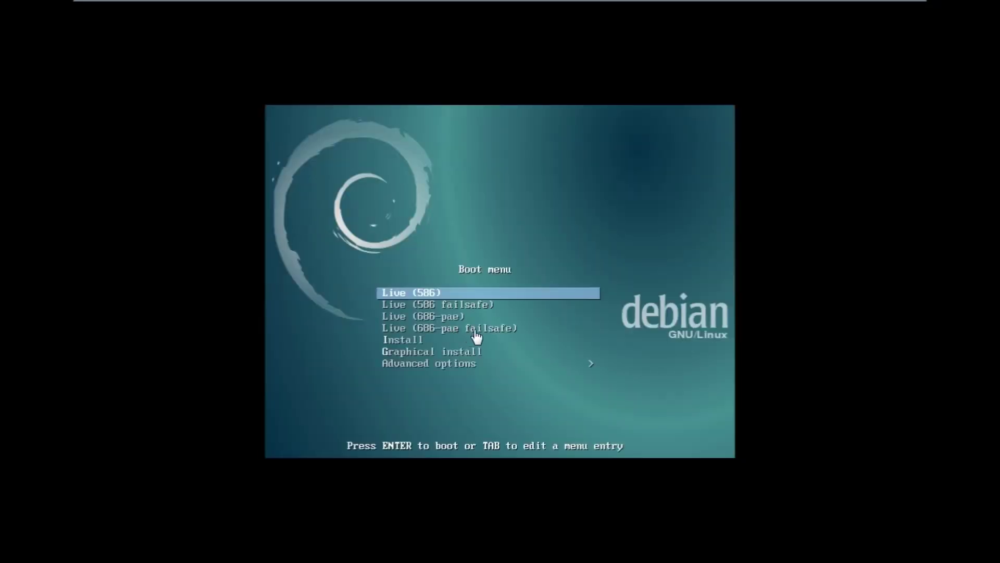
- Boot the Debian guest into Graphical install from its boot menu
click(472, 337)
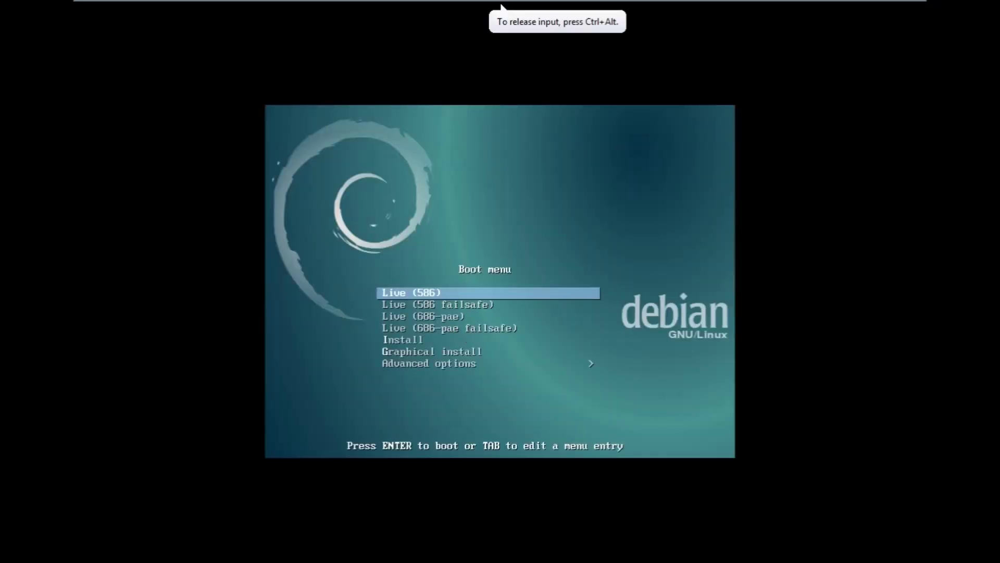
key(Down)
key(Down)
key(Down)
key(Down)
key(Down)
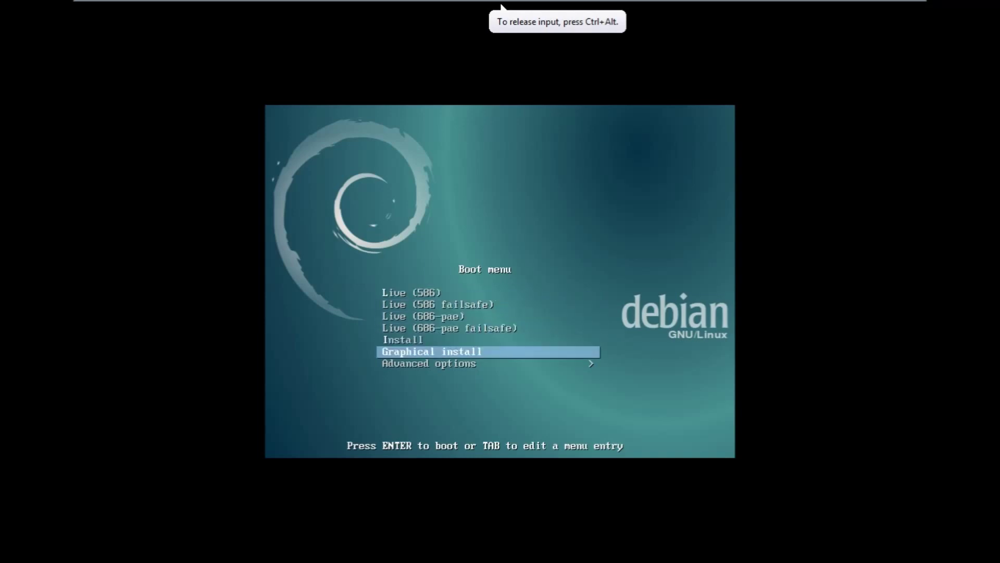
key(Return)
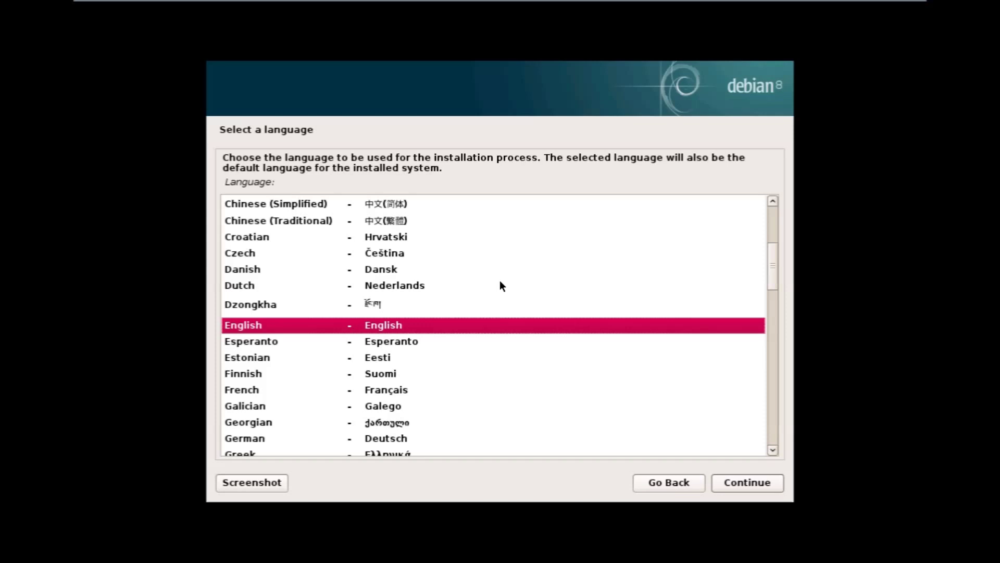
- Configure the installer's locale with English as the language, India as the location and the American English keymap
click(758, 484)
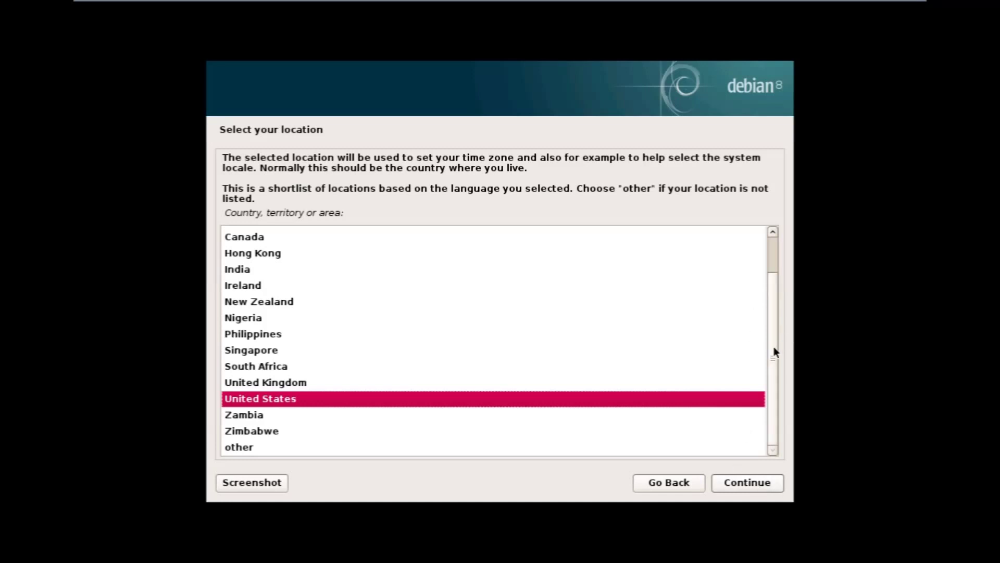
drag(773, 346, 775, 332)
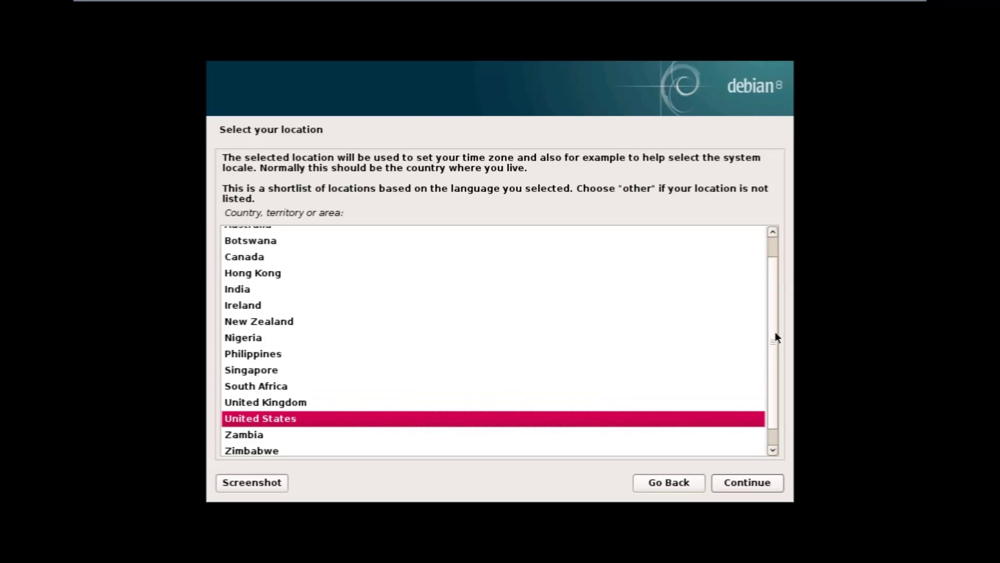
click(241, 293)
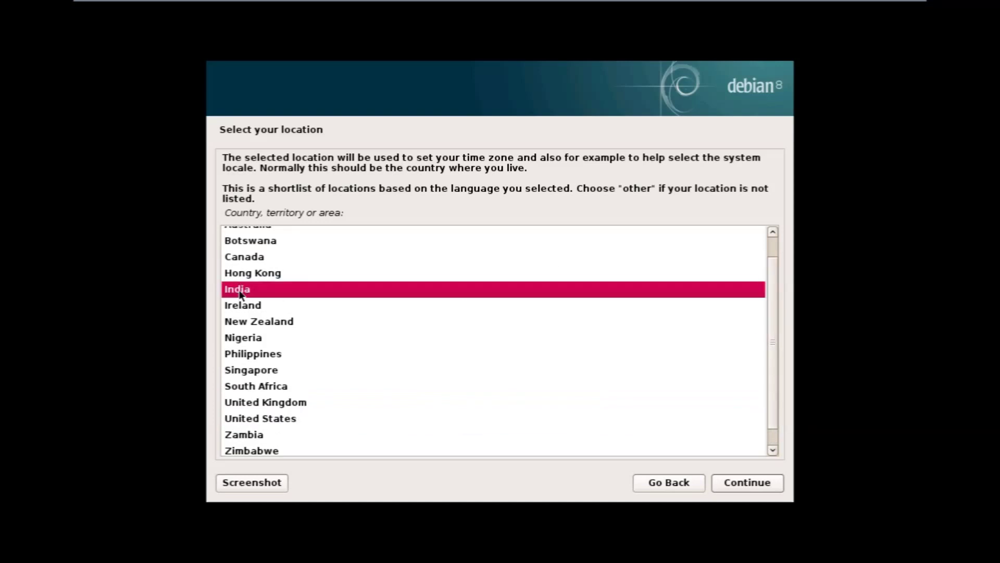
click(768, 487)
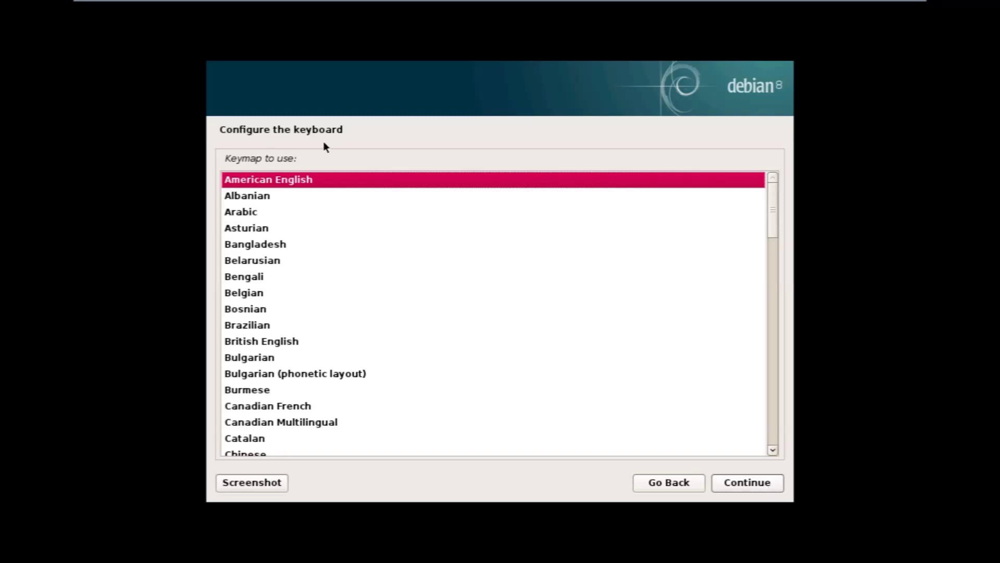
click(760, 483)
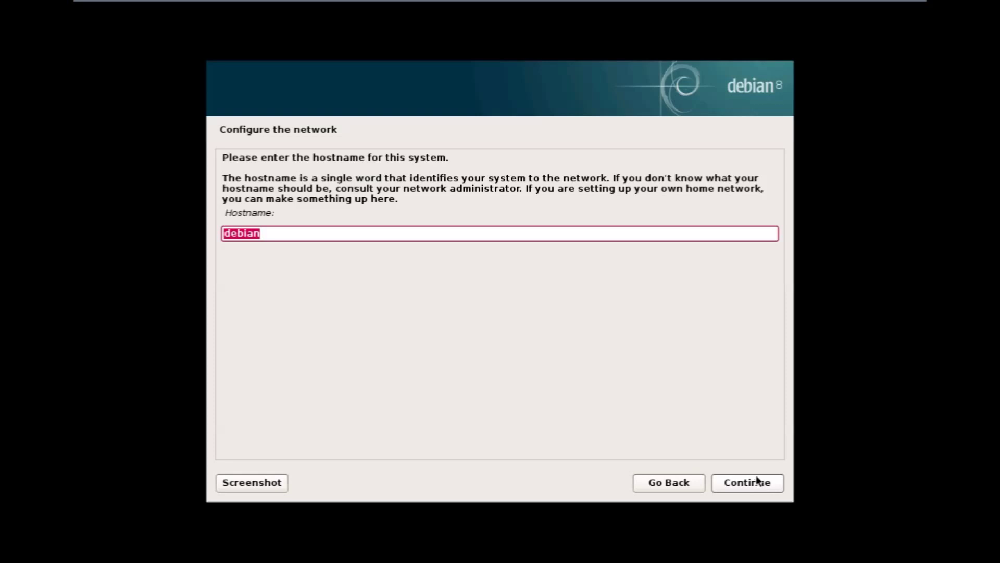
- Configure the network with the hostname "debian" and an empty domain name
click(280, 233)
drag(274, 232, 217, 233)
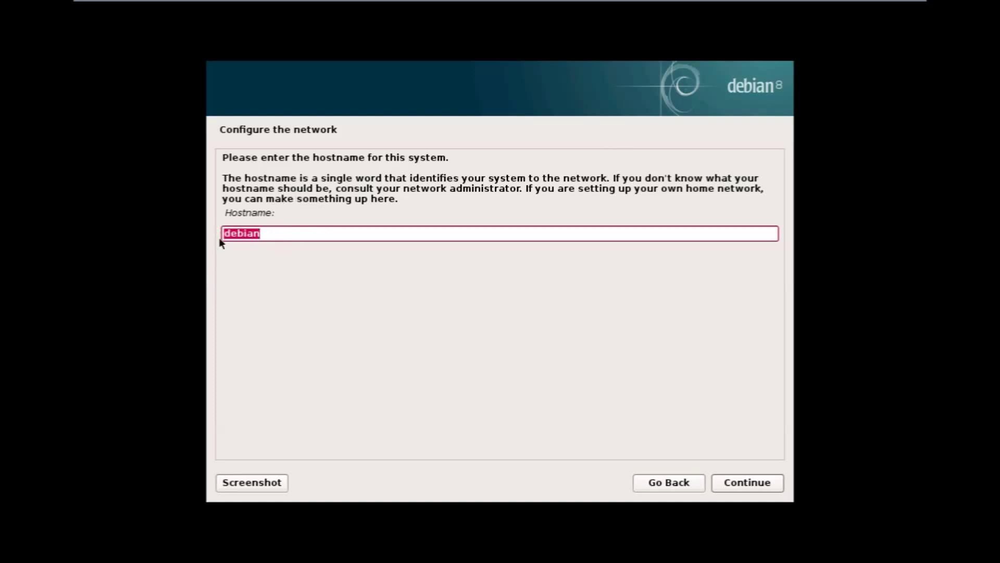
click(758, 487)
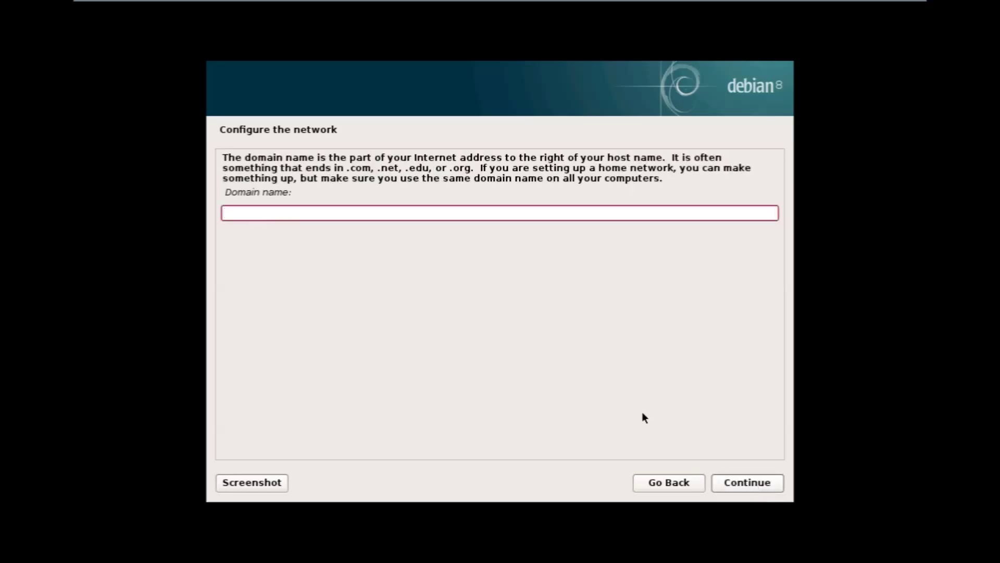
click(736, 482)
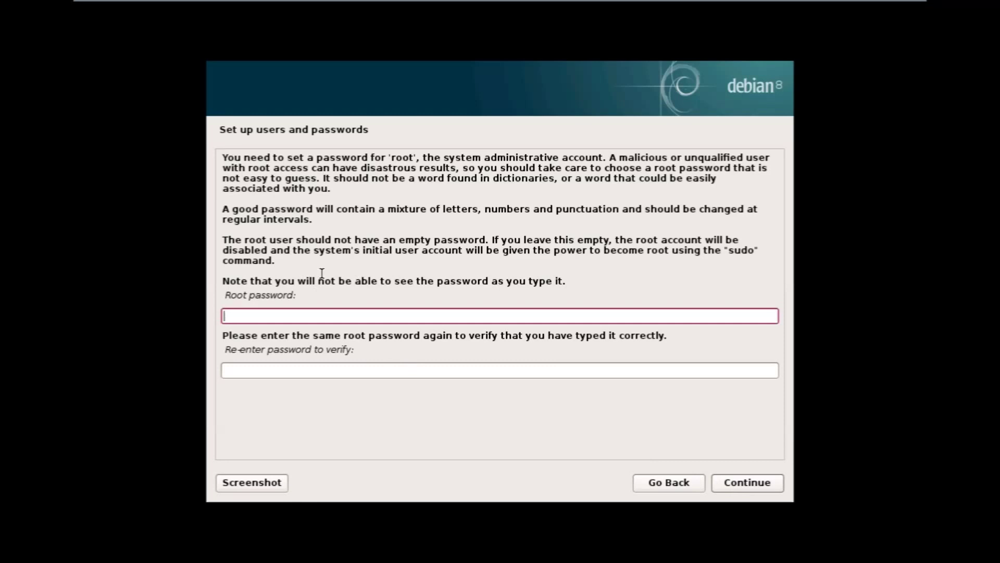
- Enter the root password in both password fields and continue
text(••••)
key(Tab)
text(••••)
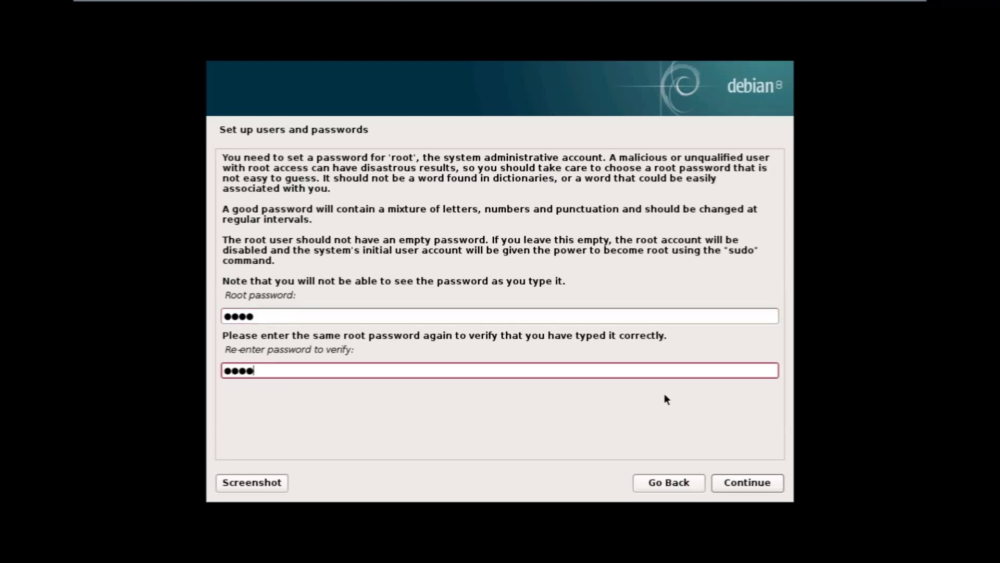
click(771, 483)
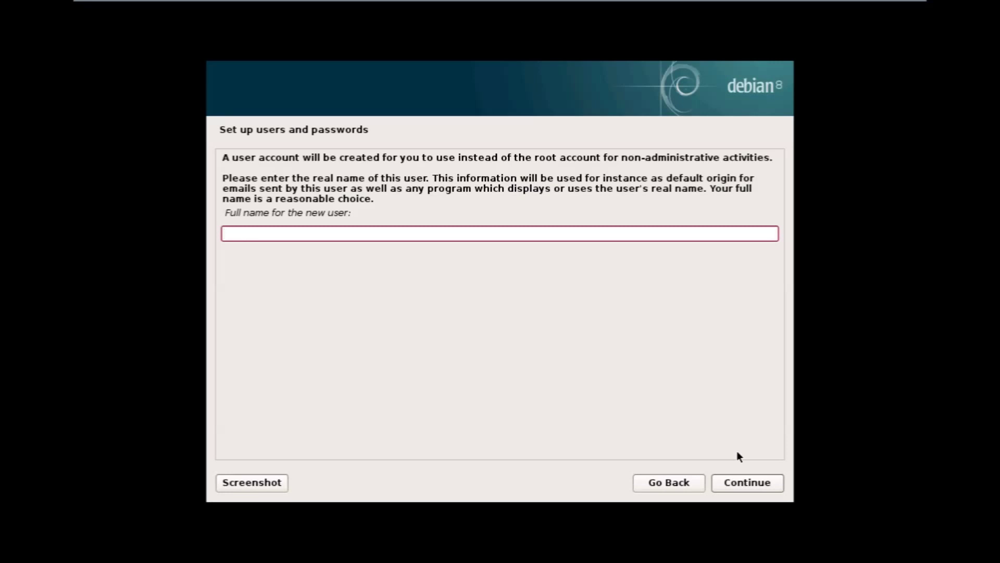
- Enter the new user's full name and accept the suggested account username
text(Balaji)
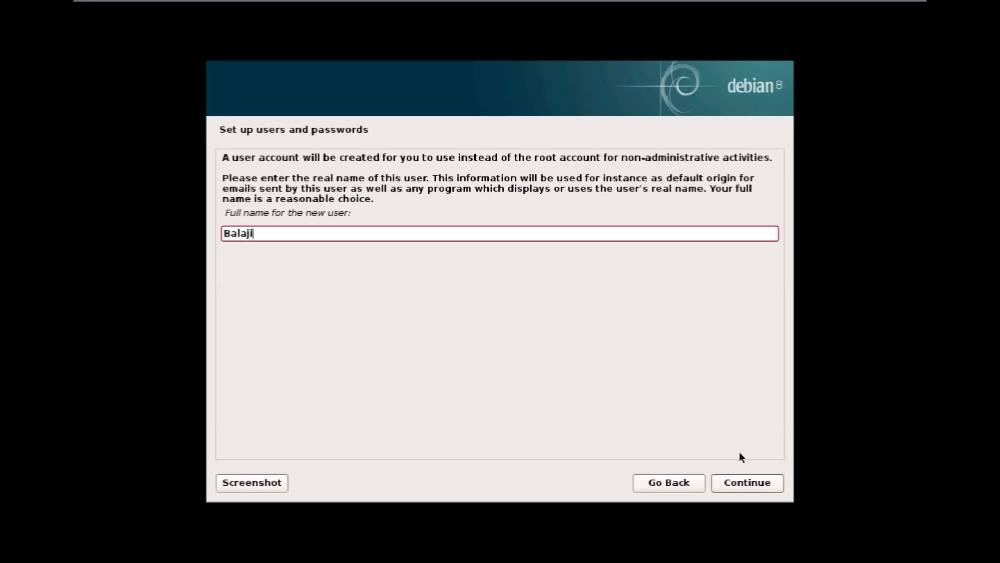
click(747, 483)
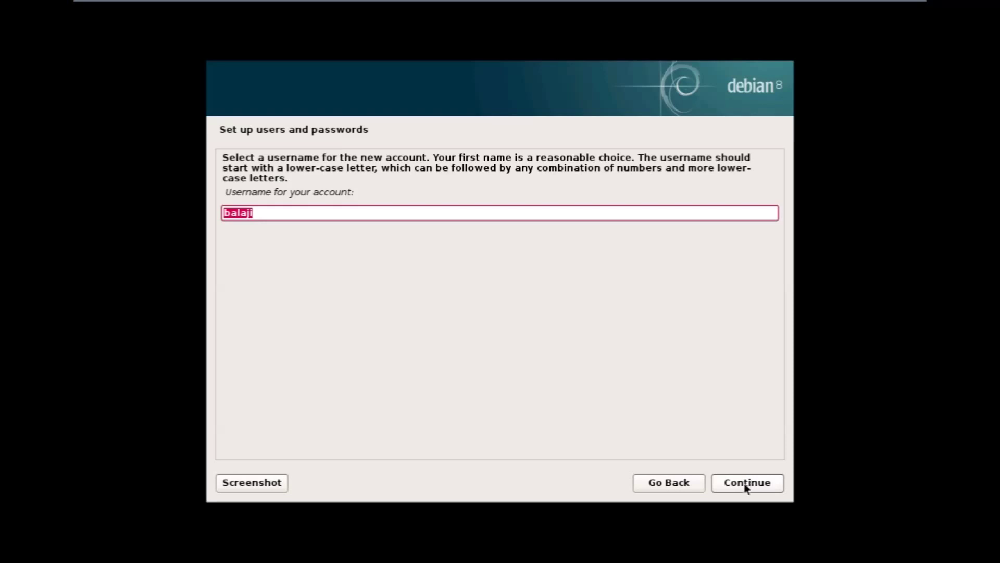
click(746, 488)
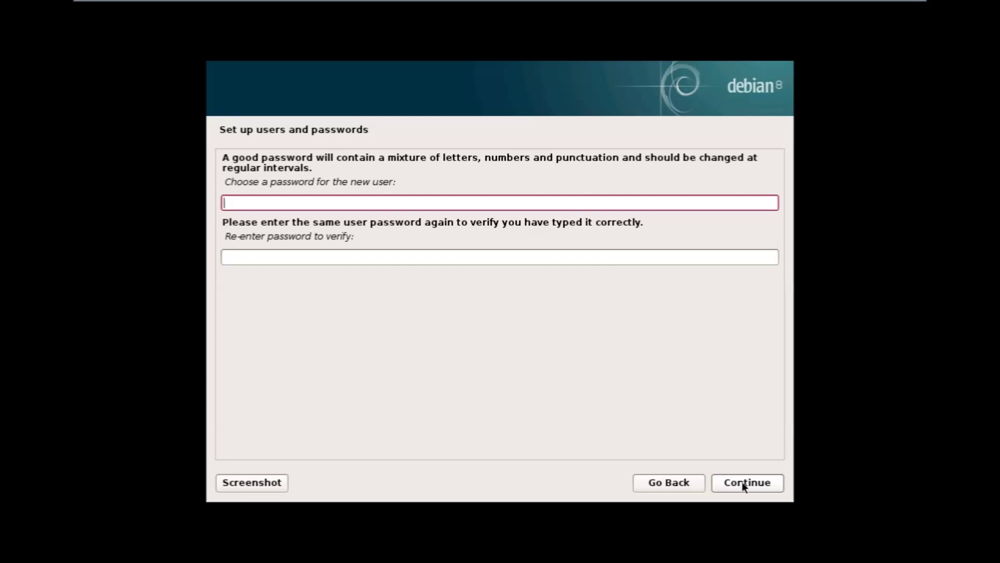
- Enter the new user's account password and repeat it in the verification field
text(***)
key(Tab)
text(***)
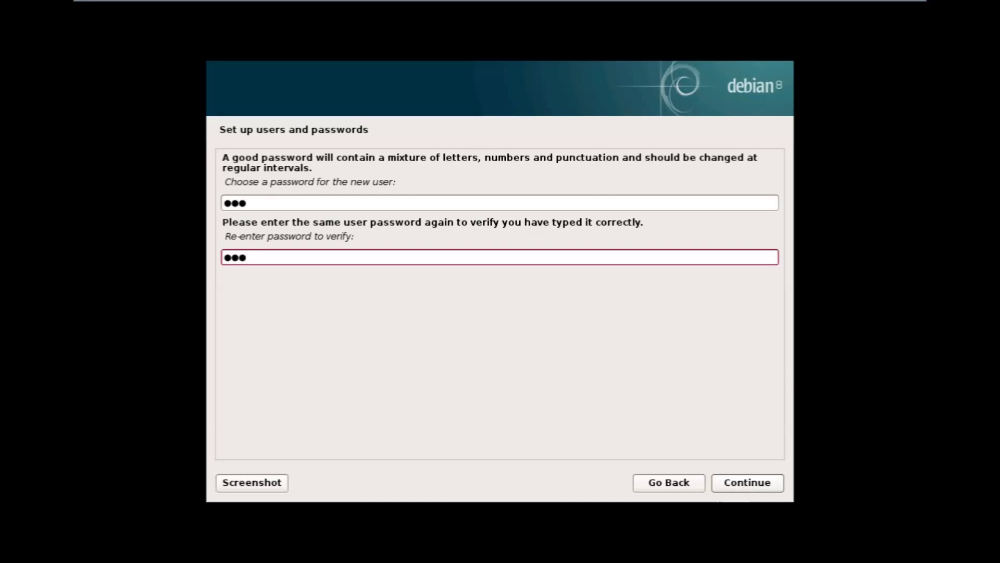
- Submit the new user's password and set up guided partitioning of the entire SCSI3 (sda) disk with all files in one partition
click(744, 482)
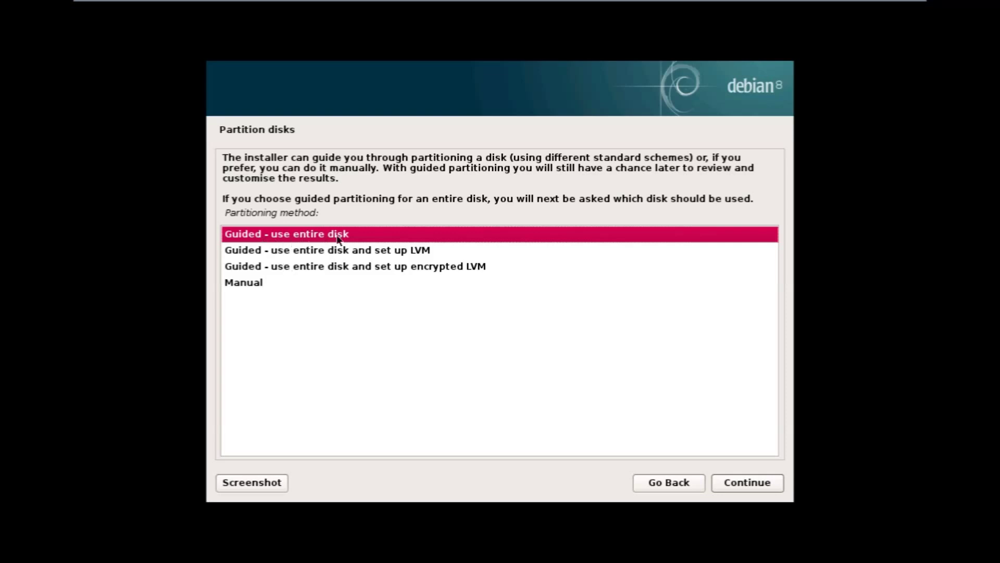
click(758, 488)
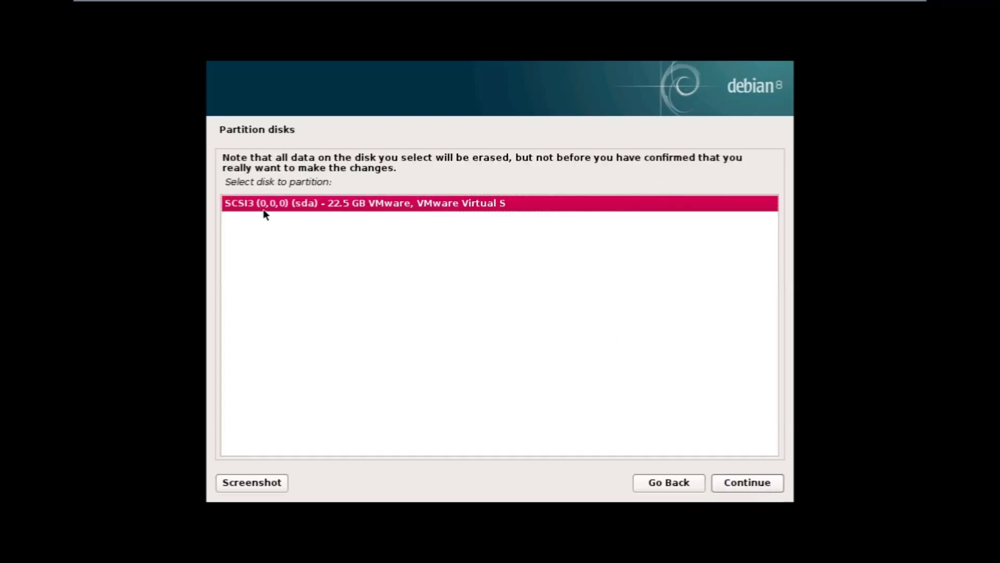
click(768, 484)
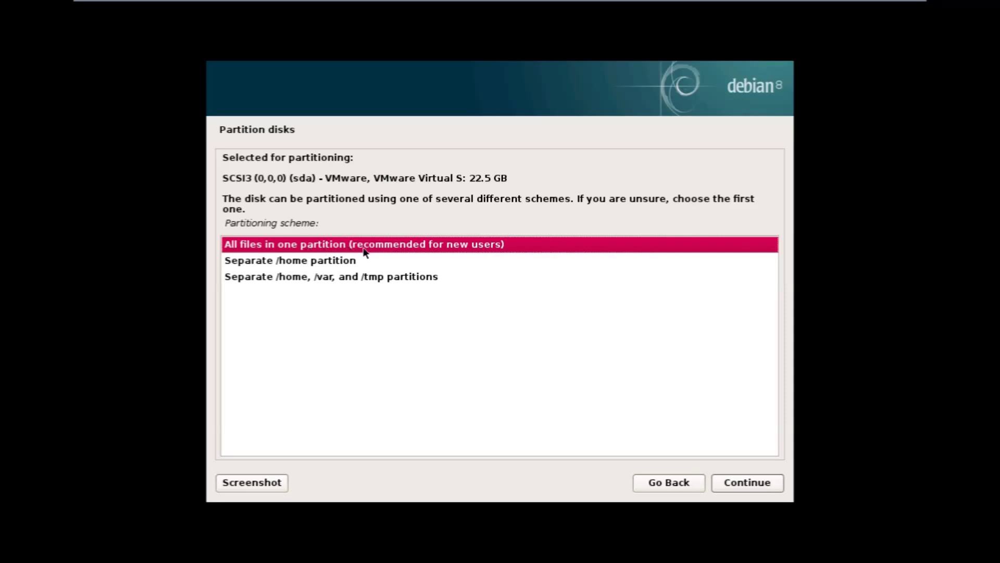
click(738, 487)
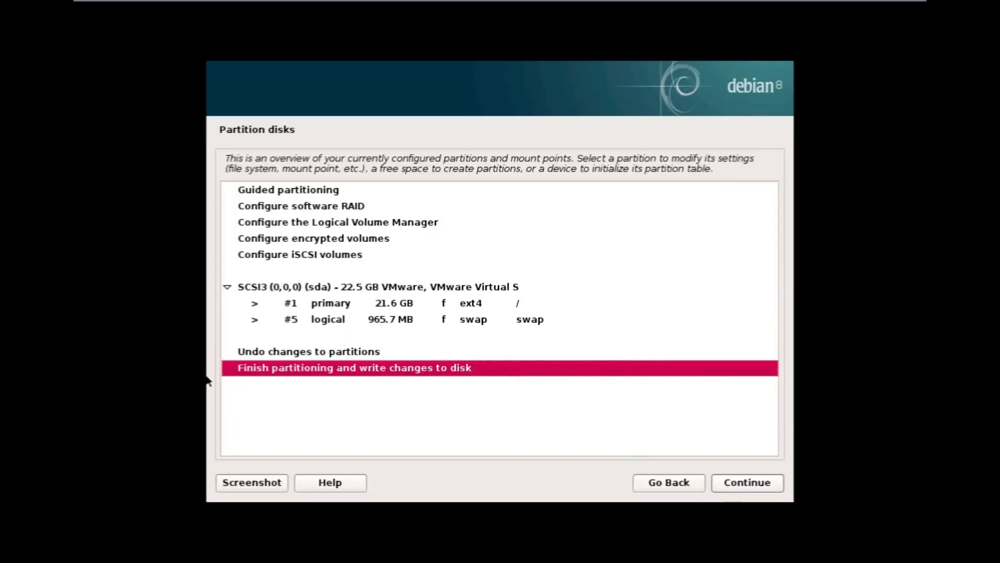
- Finish partitioning and agree to write the changes to the disk
click(782, 487)
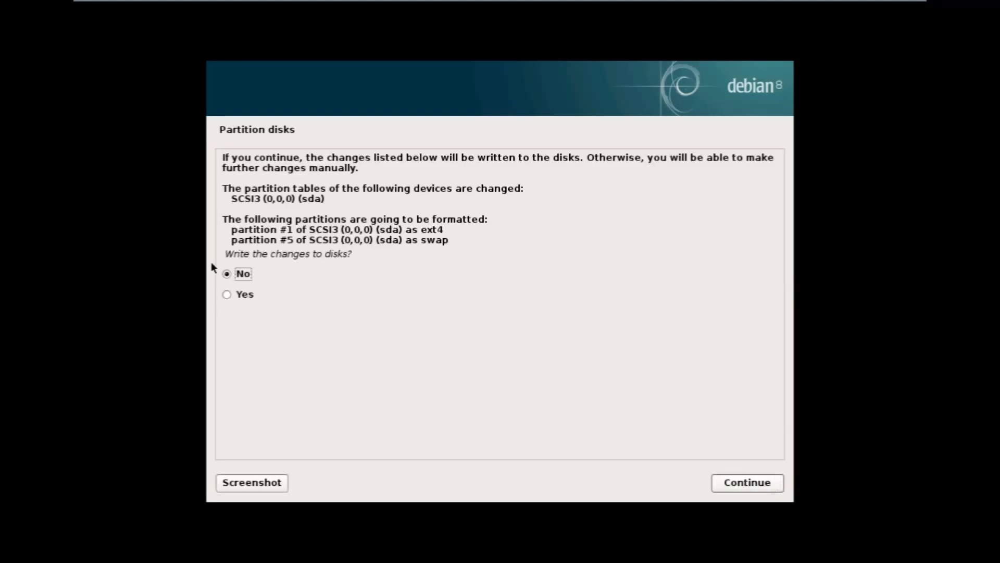
click(230, 295)
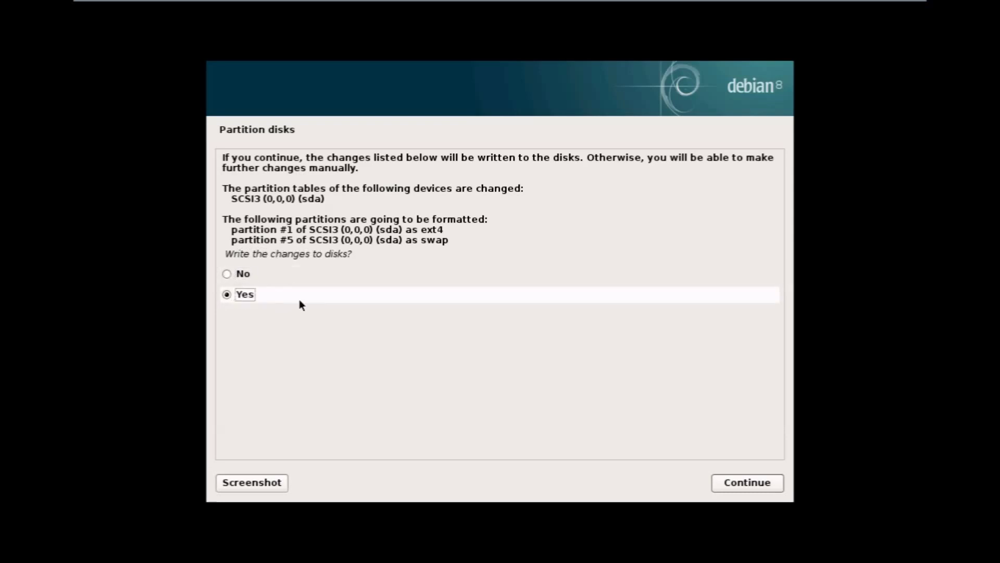
click(751, 483)
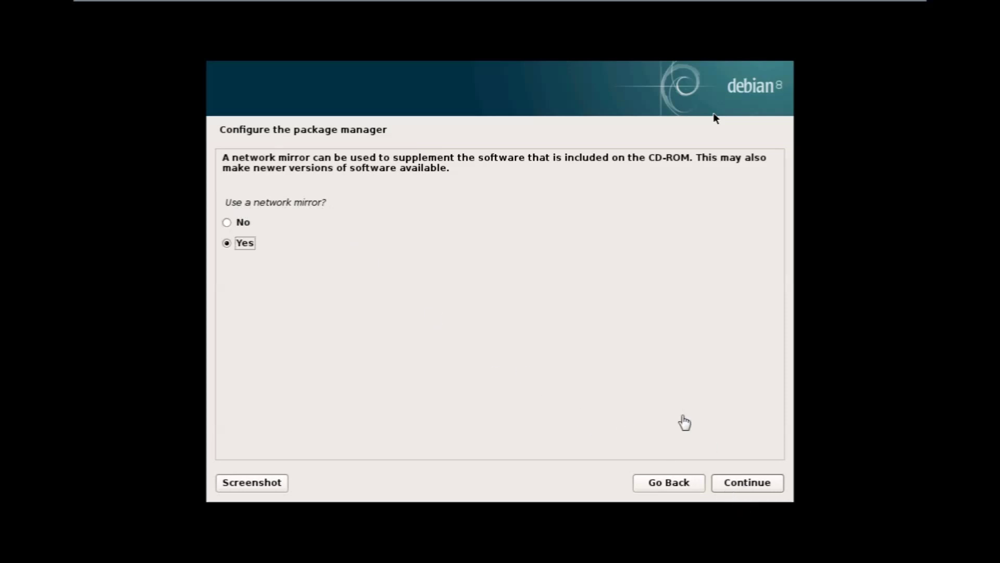
- Enable a network mirror for the package manager and choose India as the Debian archive mirror country
click(682, 416)
click(755, 483)
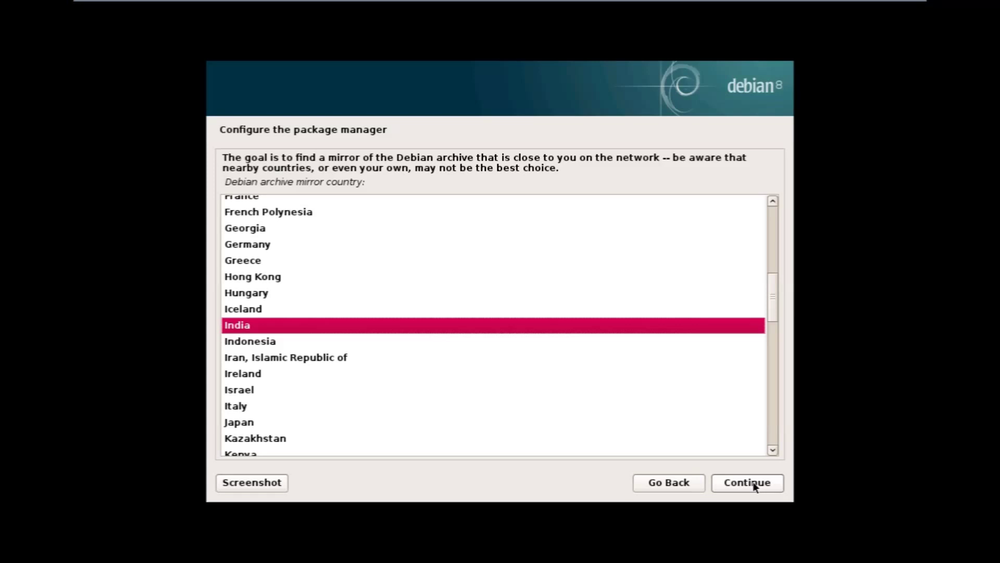
click(755, 484)
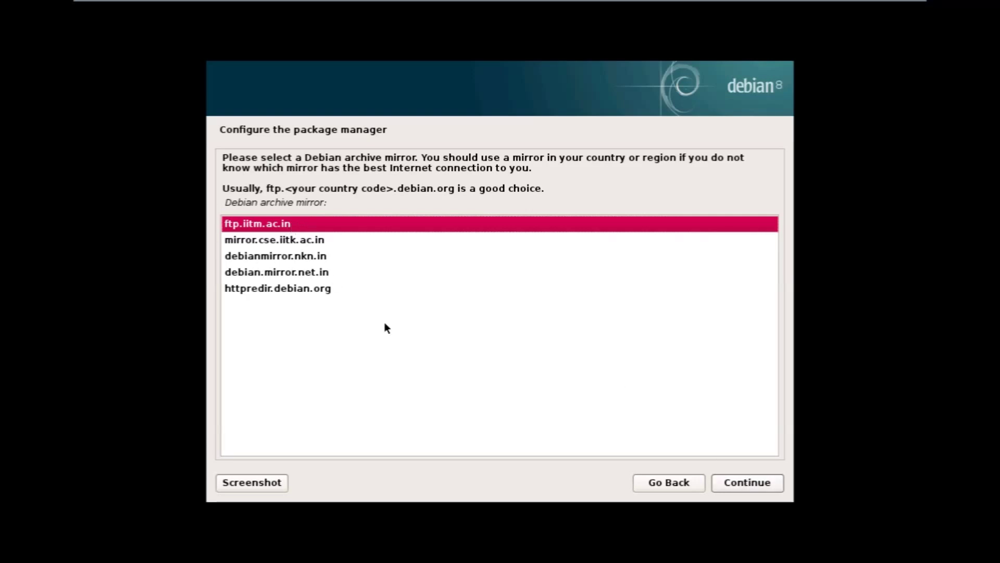
- Try to use debian.mirror.net.in as the Debian archive mirror
click(292, 273)
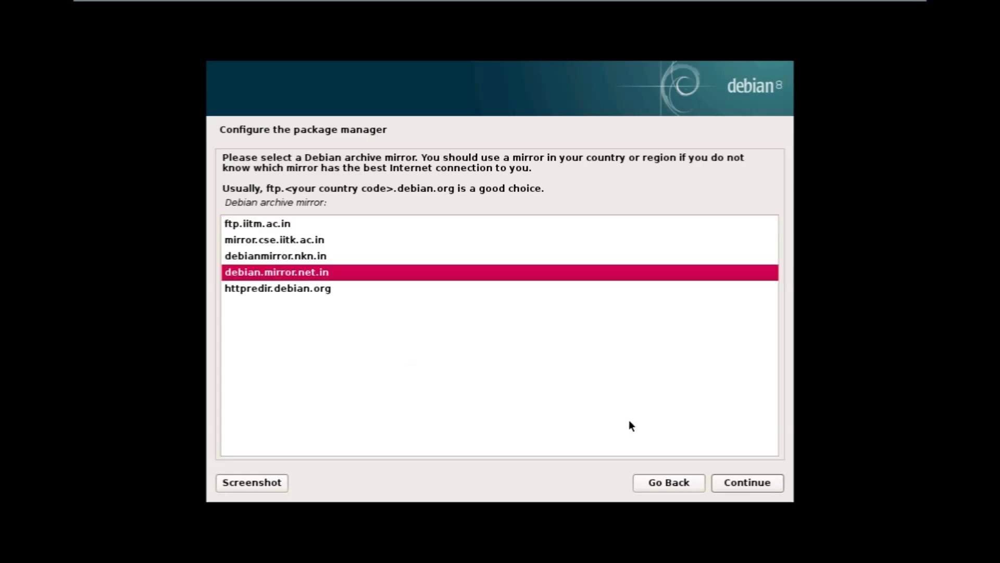
click(751, 485)
click(751, 487)
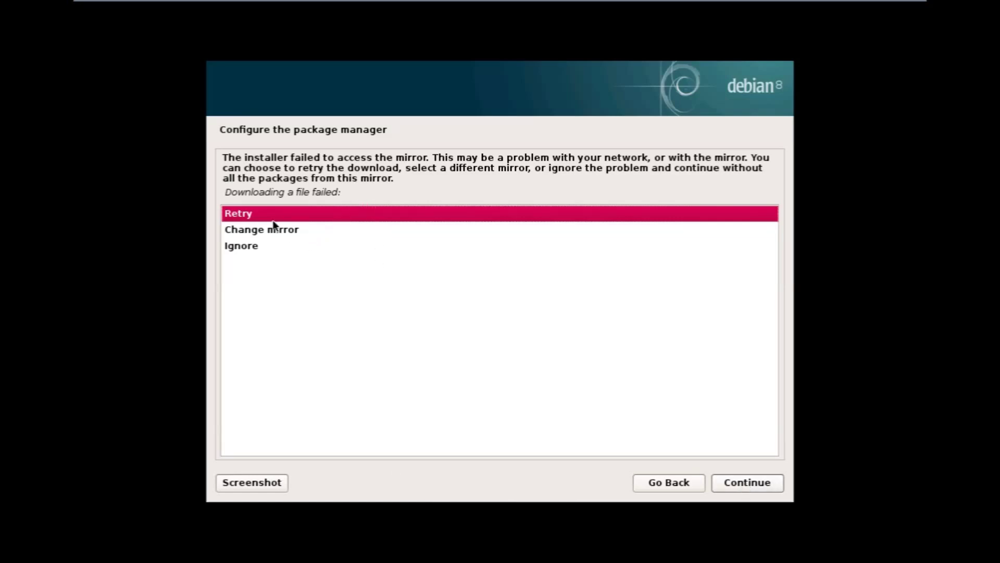
- Change the Debian archive mirror to debianmirror.nkn.in, keeping India as the mirror country
click(263, 231)
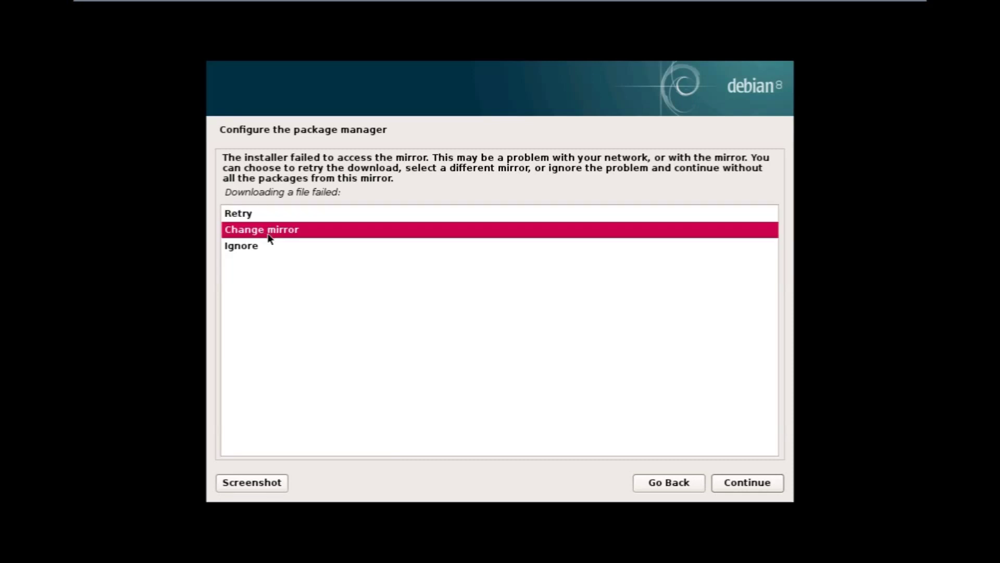
click(731, 488)
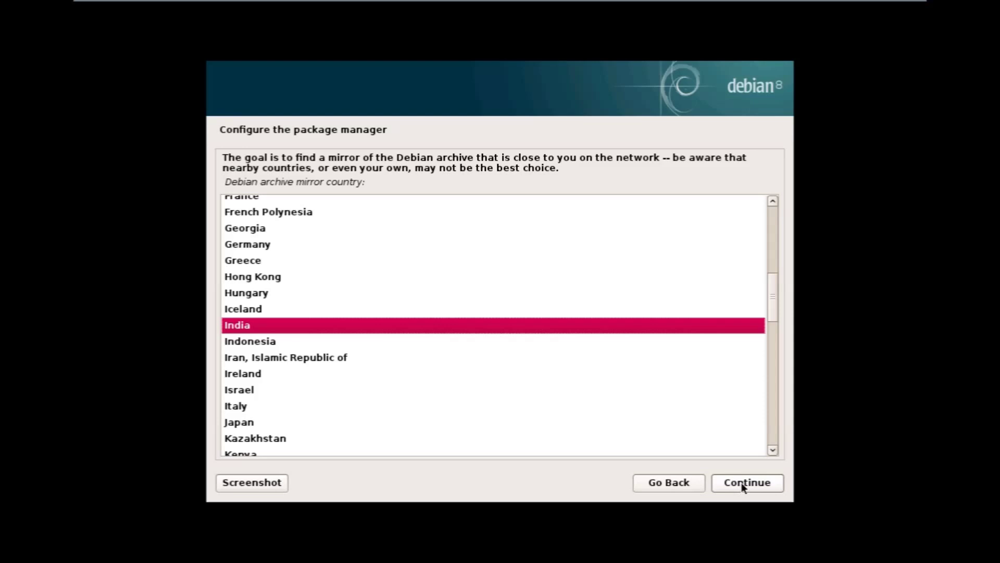
click(743, 487)
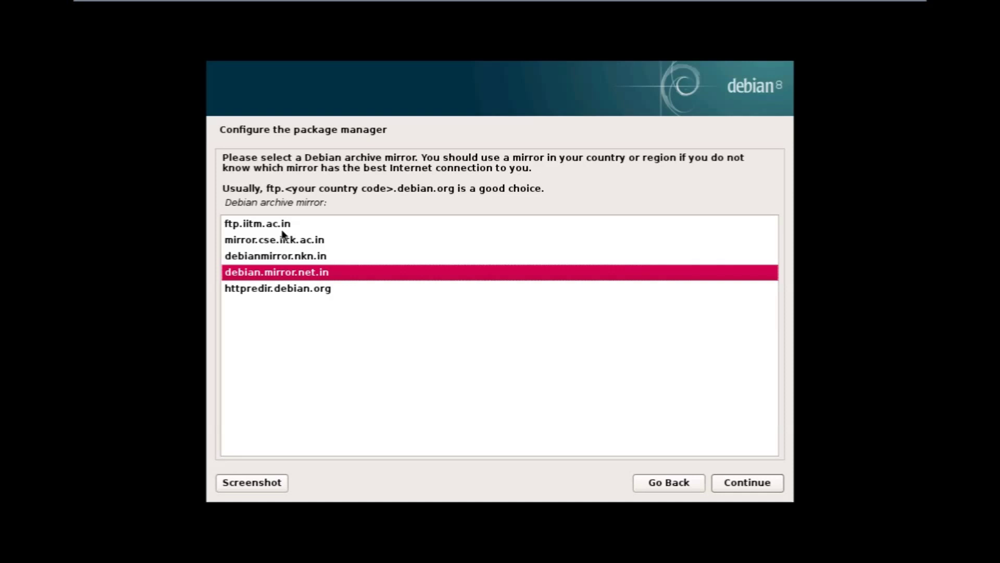
click(265, 257)
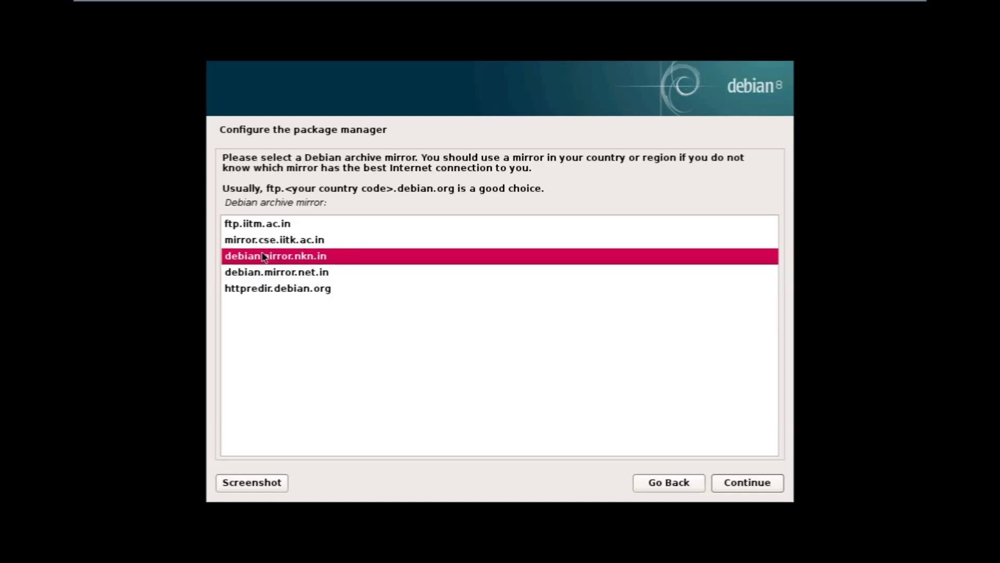
click(747, 483)
click(746, 483)
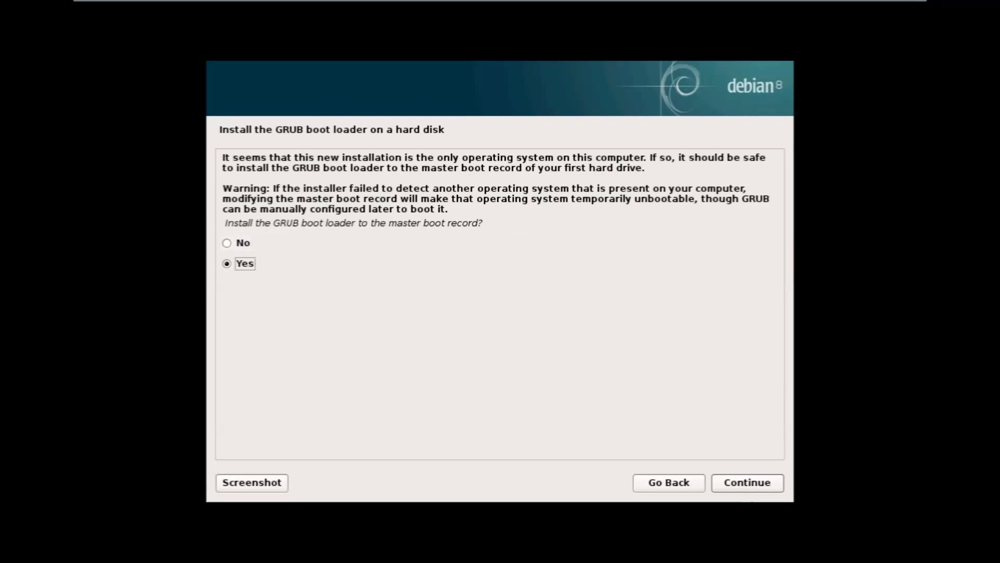
- Install the GRUB boot loader to the master boot record on /dev/sda, and finish the installation by booting into the new system
click(759, 484)
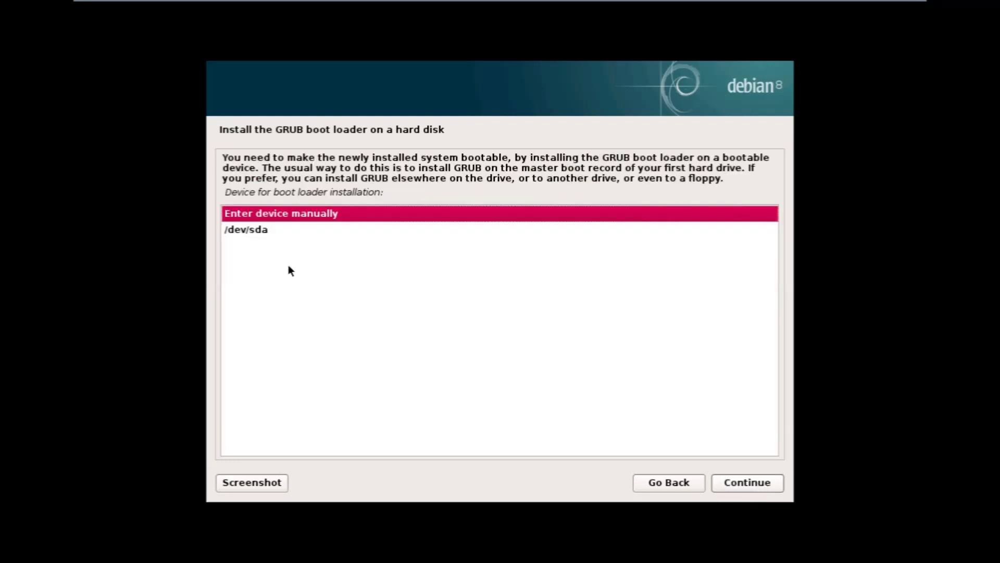
click(264, 233)
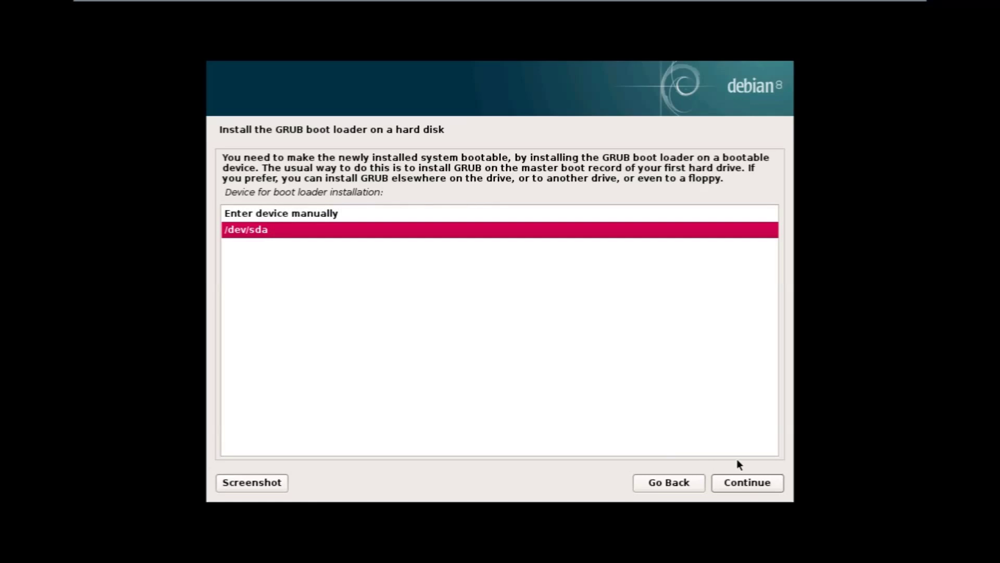
click(744, 487)
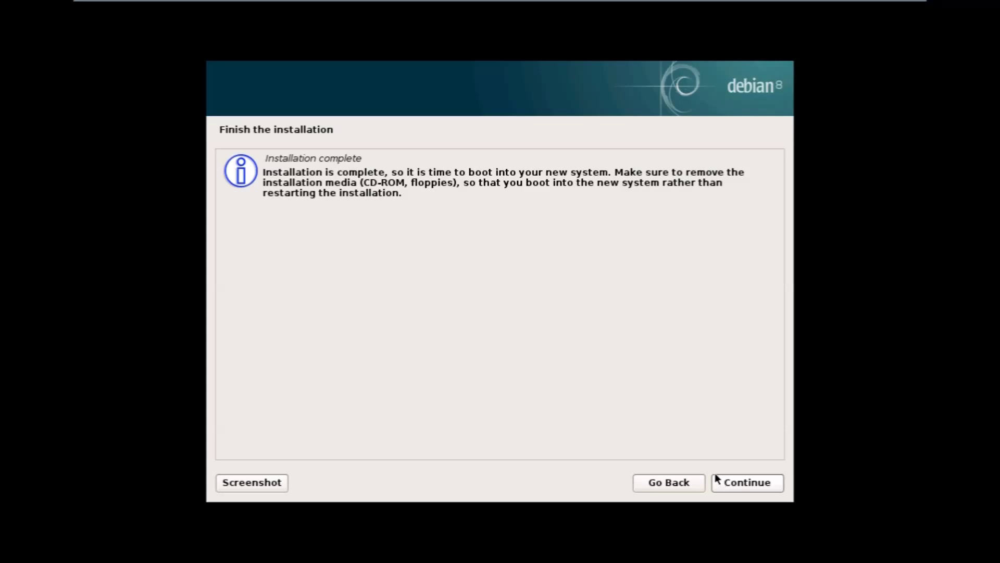
click(743, 481)
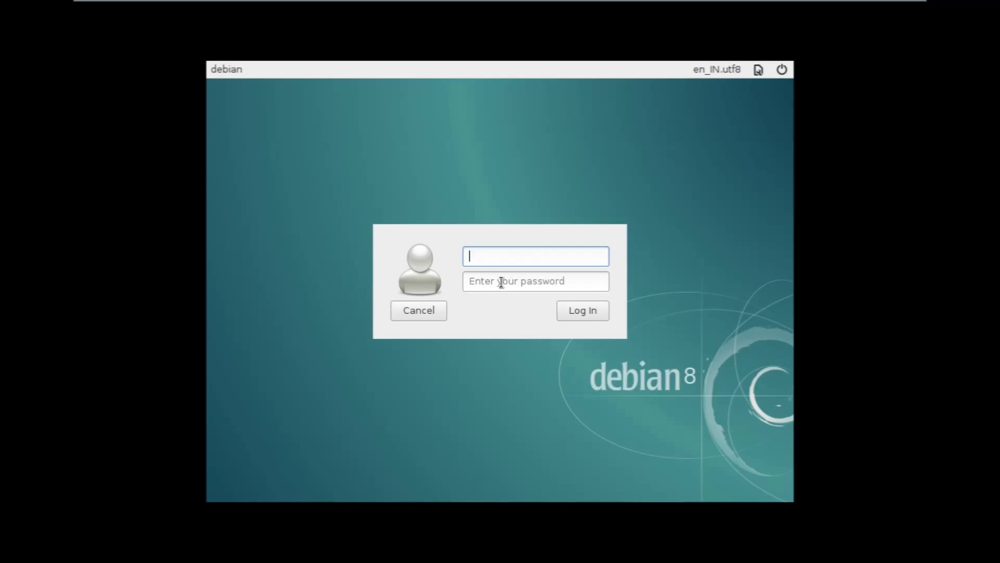
- Log in to the new system with the account username and password, and dismiss the software rendering mode notification
text(balaji)
click(501, 283)
text(•••)
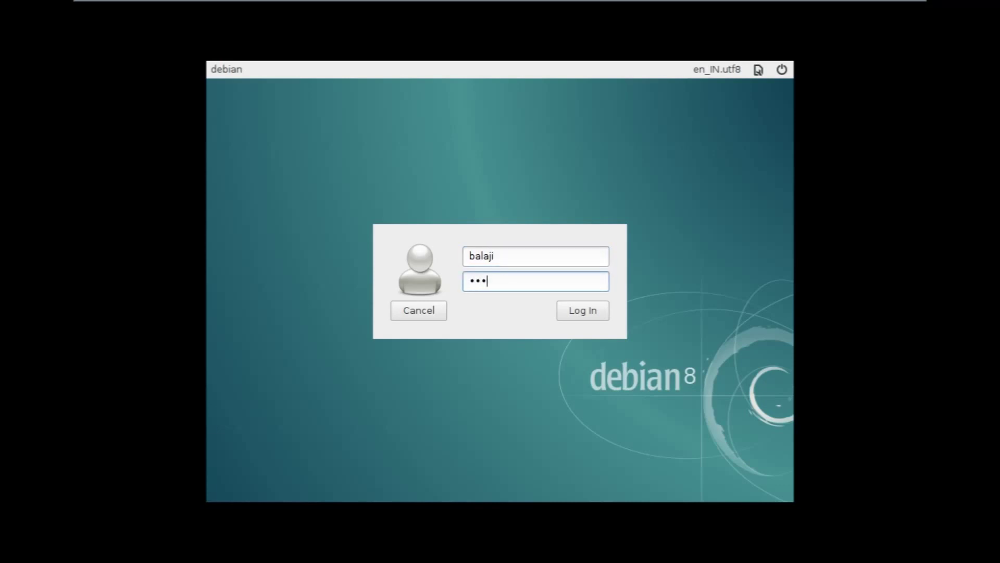
text(•)
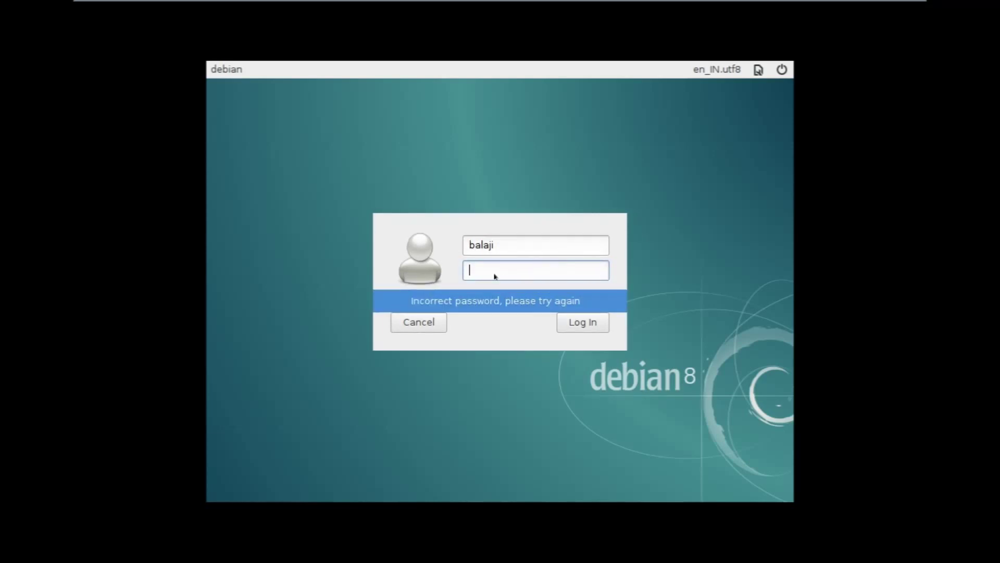
text(•••)
key(Return)
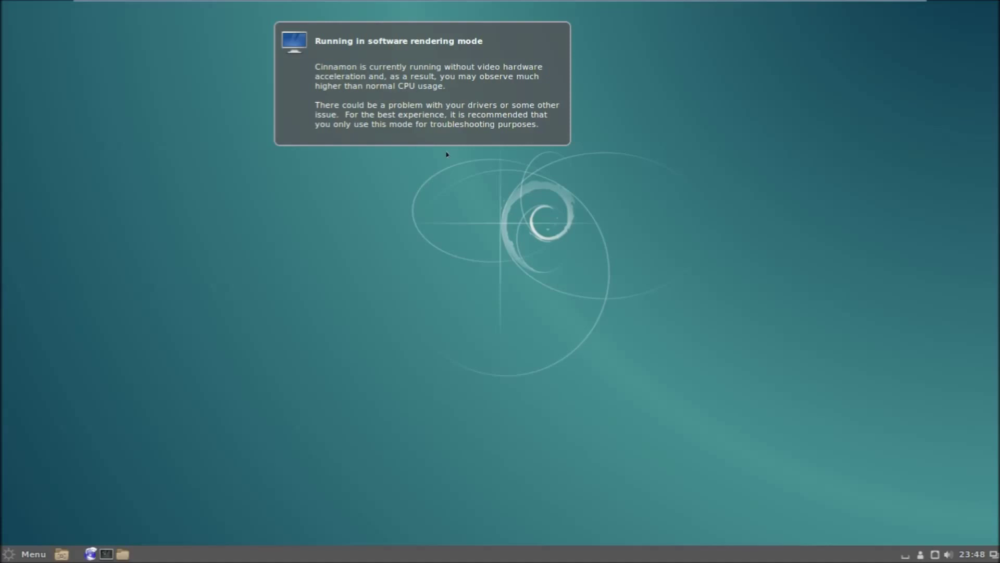
click(429, 111)
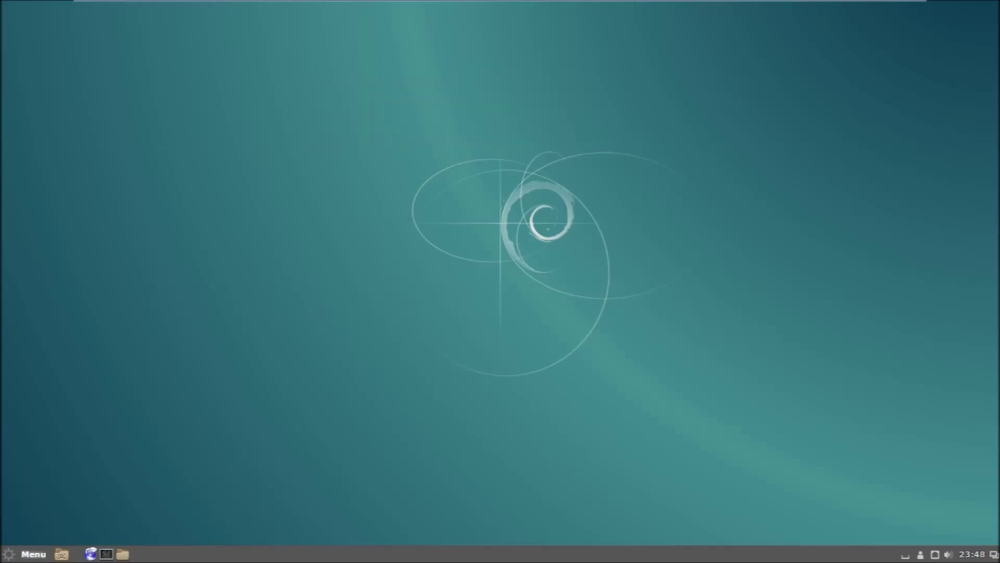
- Look through the application categories, including Places, and display the desktop's available options
click(29, 553)
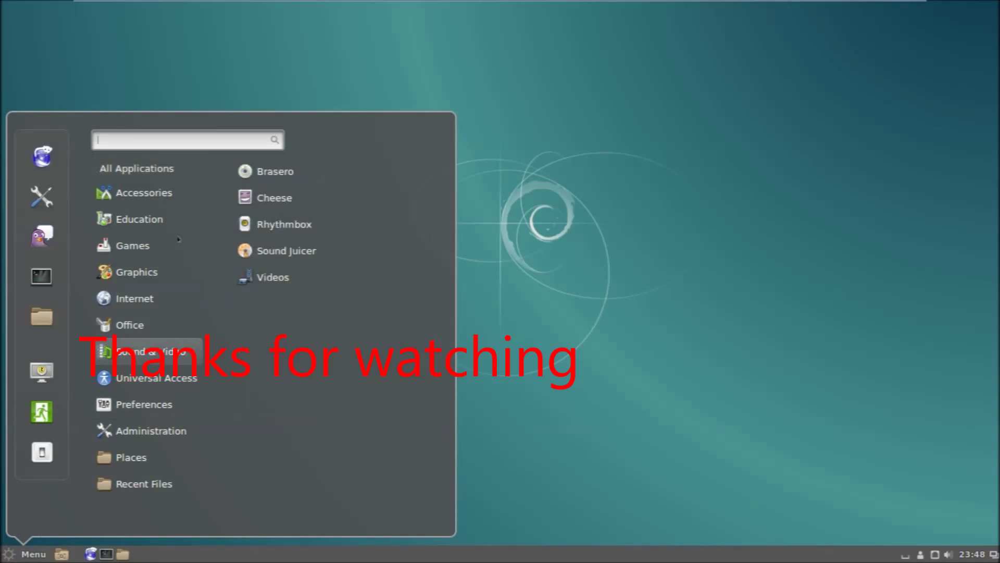
mouse_move(146, 168)
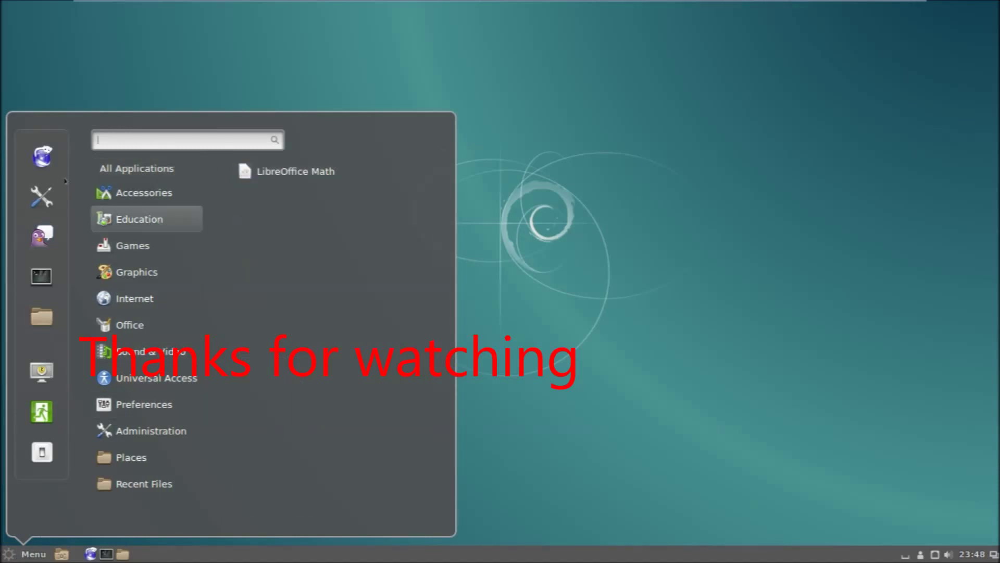
mouse_move(135, 457)
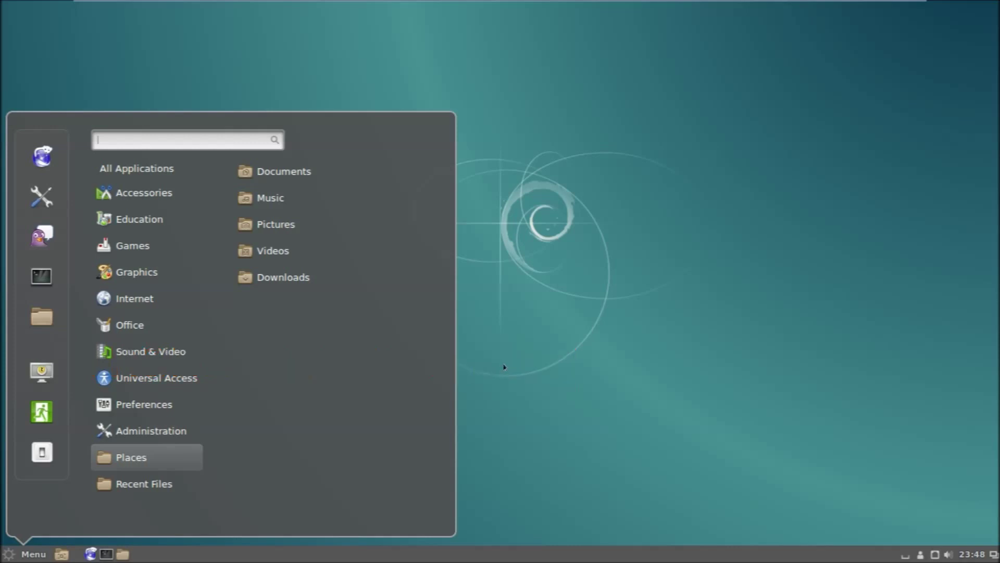
click(500, 368)
right_click(461, 331)
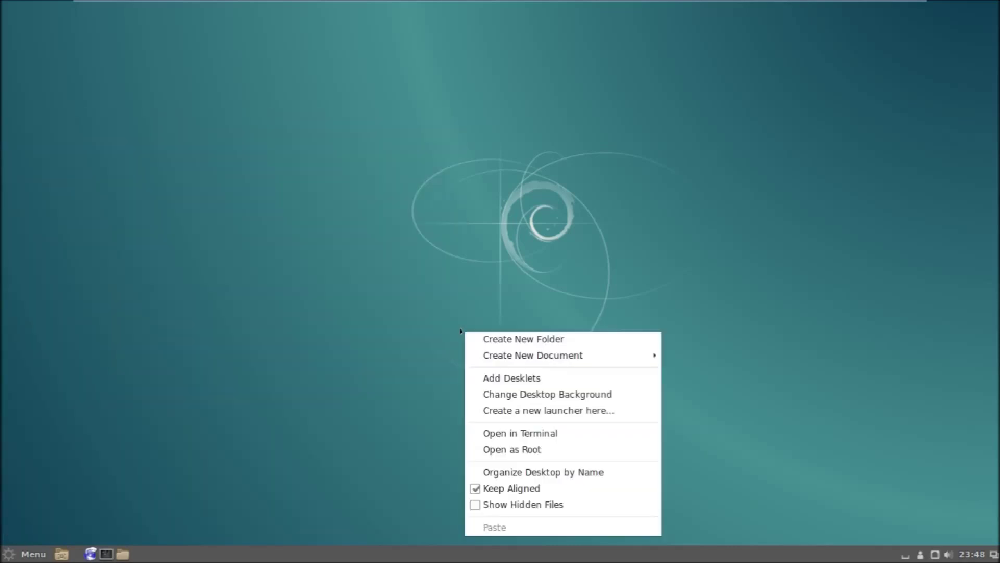